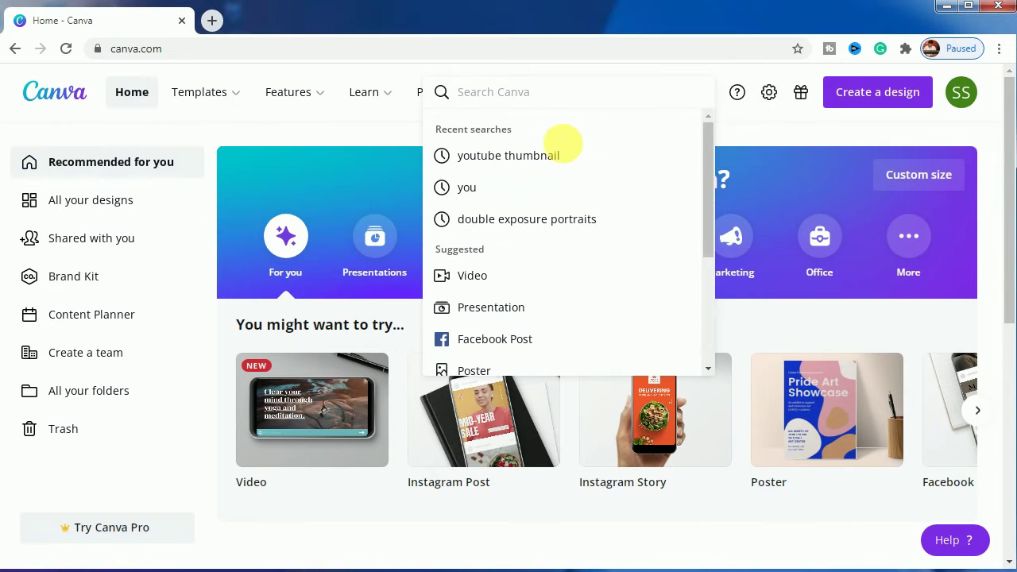
Step: Create a blank YouTube Thumbnail design from the recent 'youtube thumbnail' search
click(556, 154)
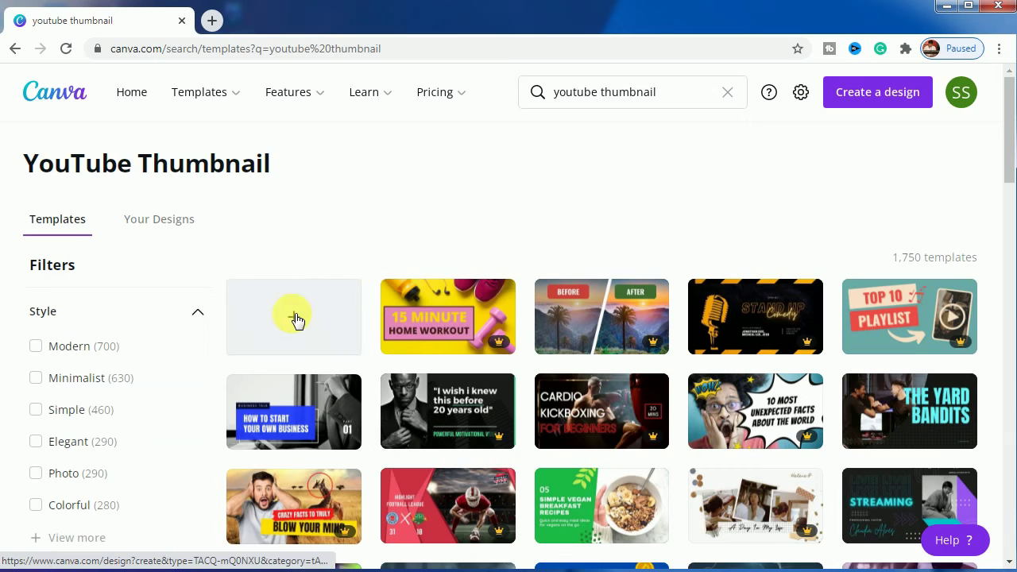
click(295, 318)
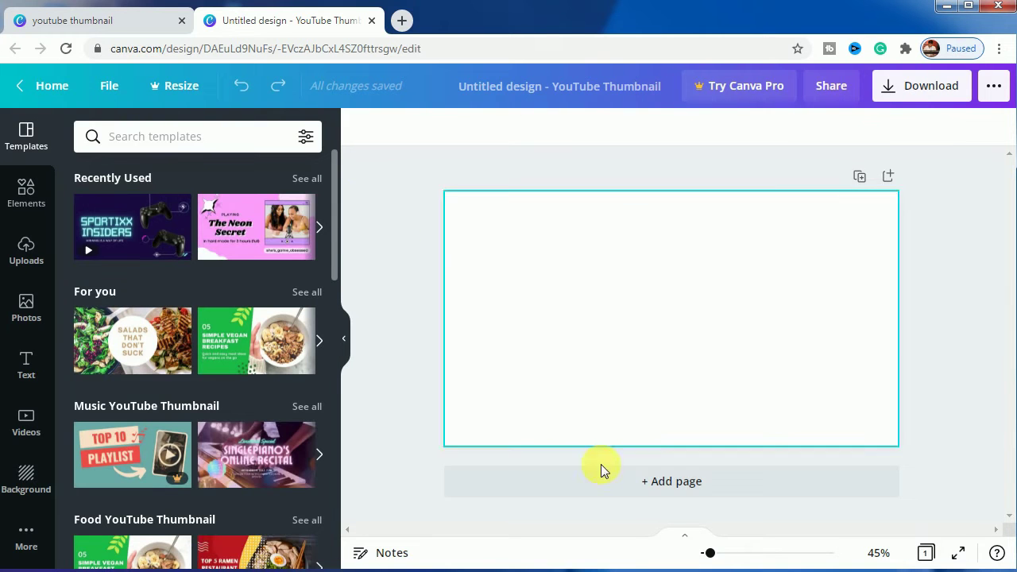
drag(715, 554, 716, 559)
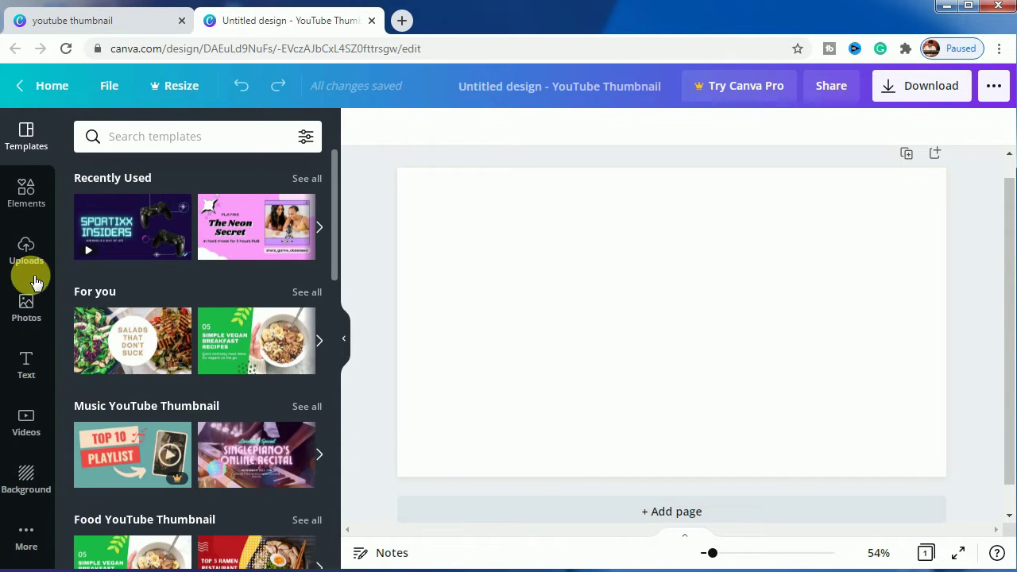
Step: Show the Uploads images and browse the road, blue ring and biker photos
click(22, 253)
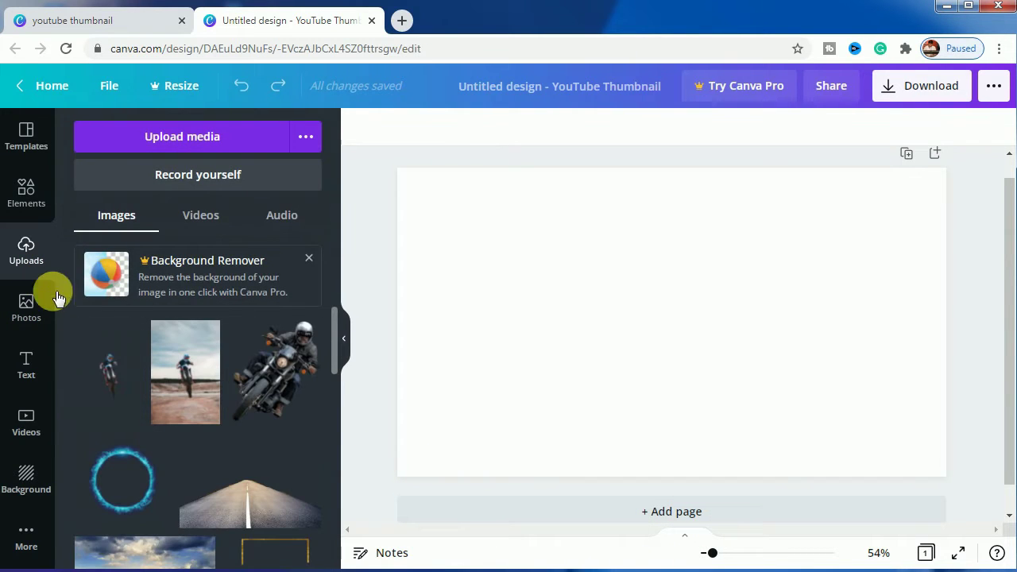
scroll(116, 500, down, 2)
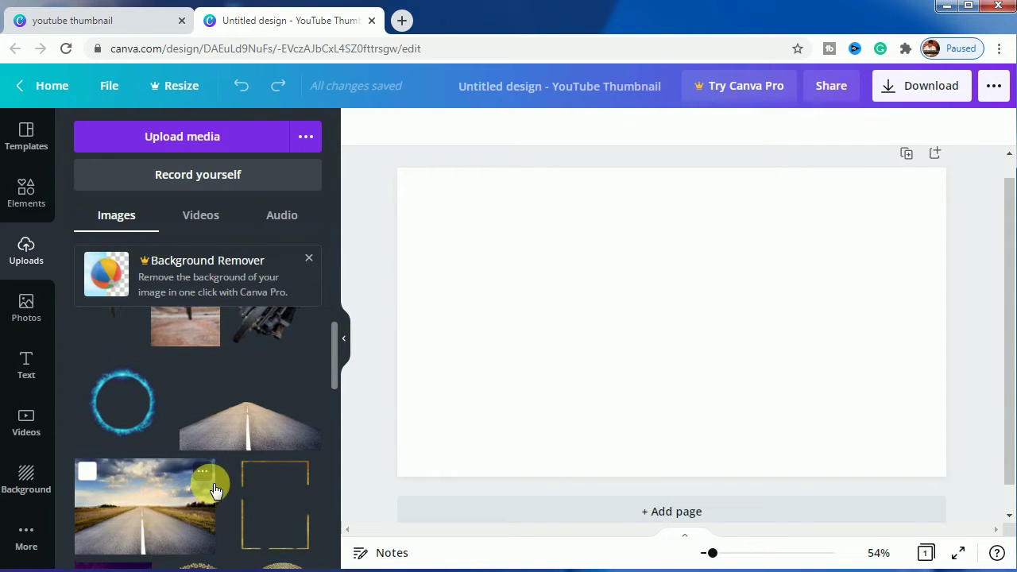
scroll(248, 499, up, 1)
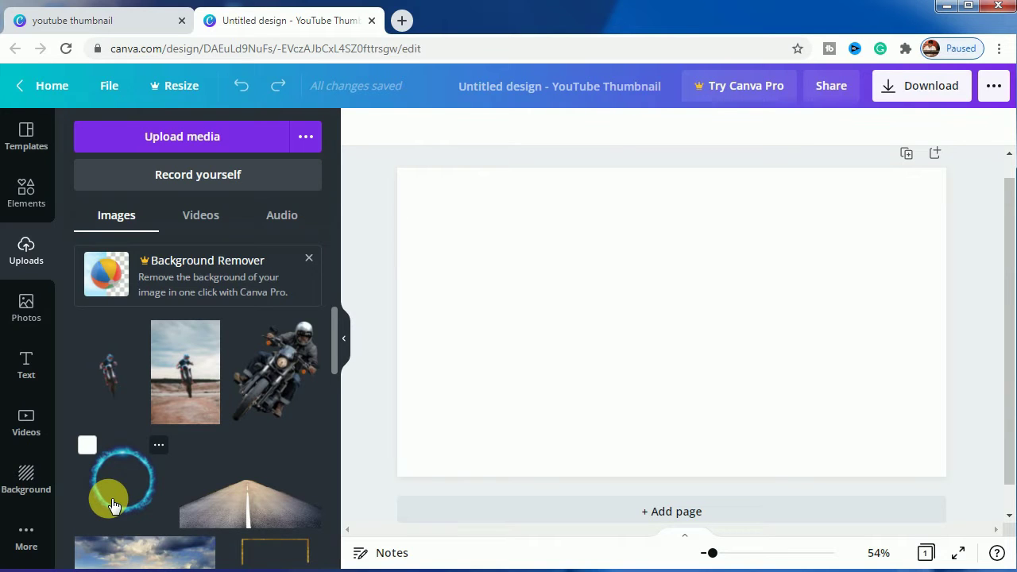
scroll(103, 488, down, 1)
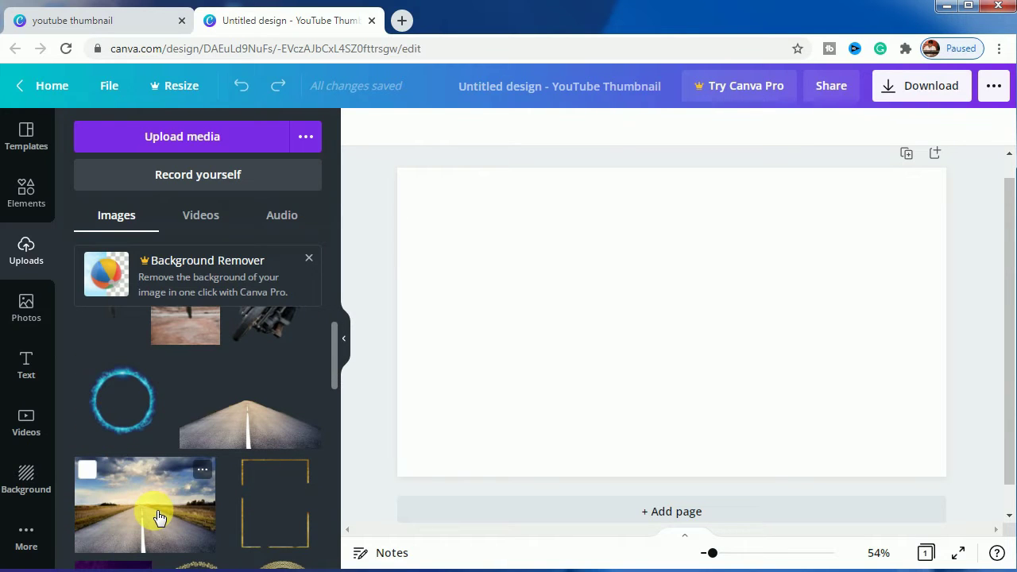
Step: Add the open-road sky photo and set it as the page background
click(158, 517)
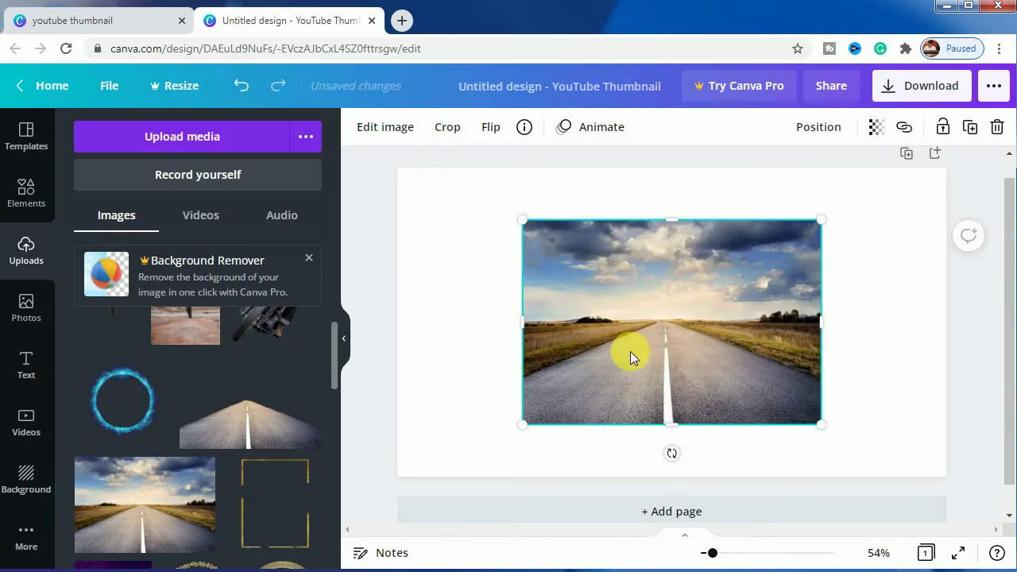
right_click(625, 348)
click(682, 497)
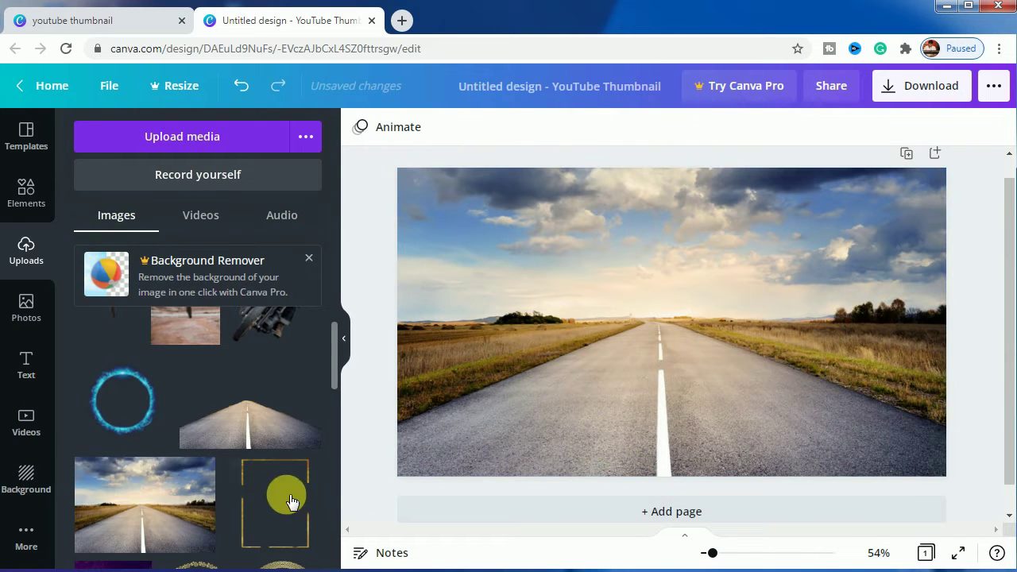
Step: Add the road cutout, enlarge it and centre it on the page
click(256, 429)
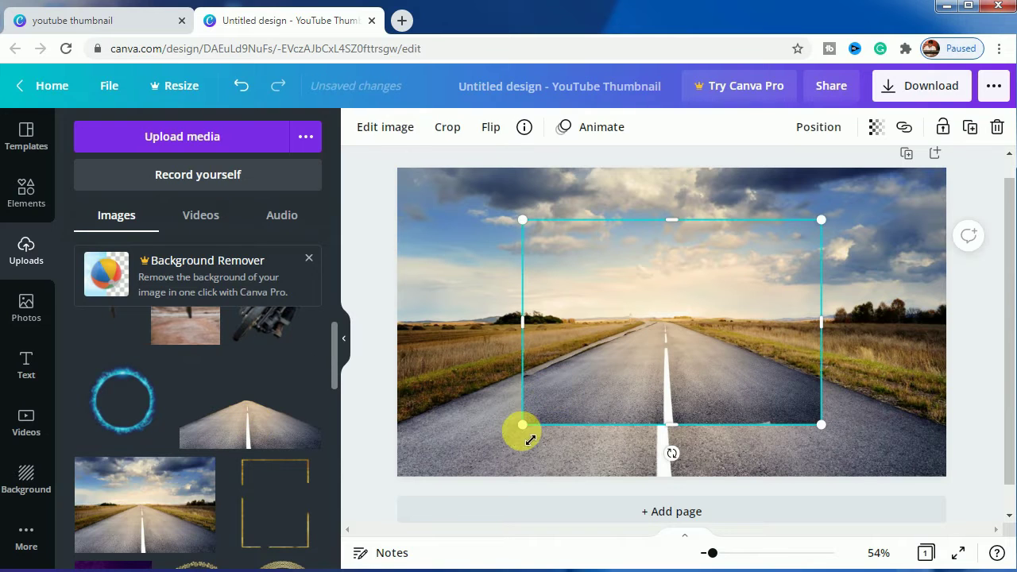
drag(521, 425, 361, 556)
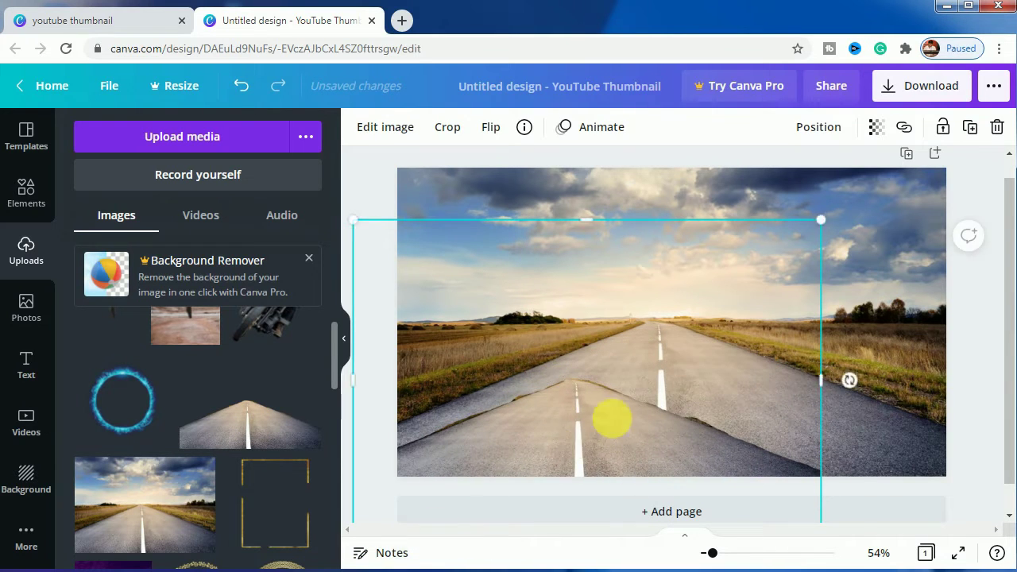
mouse_move(613, 415)
mouse_down()
mouse_move(660, 379)
mouse_move(650, 391)
mouse_move(661, 391)
mouse_up()
mouse_move(439, 477)
mouse_down()
mouse_move(400, 526)
mouse_move(358, 552)
mouse_move(364, 561)
mouse_up()
drag(575, 442, 594, 443)
Step: Crop the road cutout's top edge down to the horizon
key(Delete)
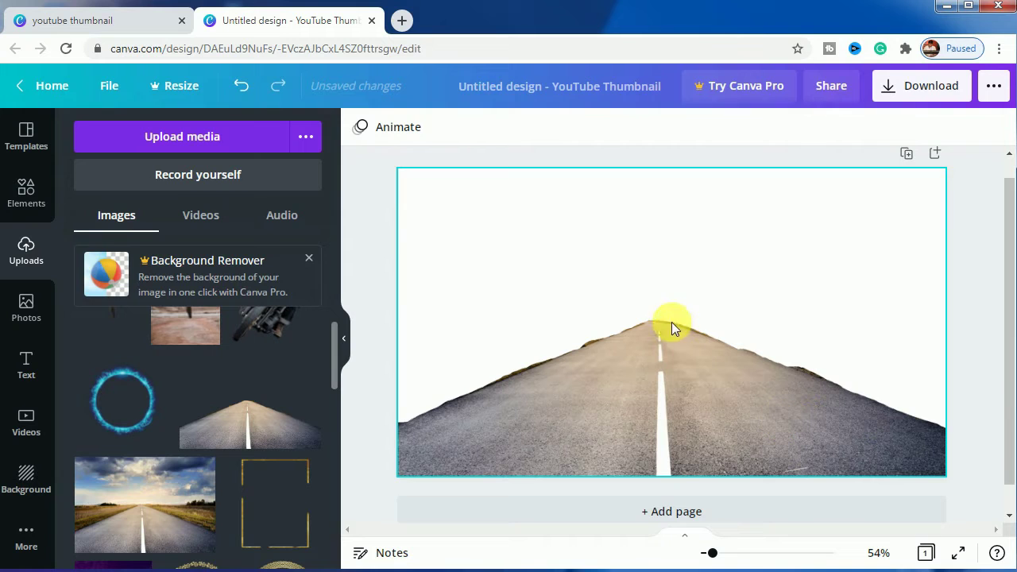
click(240, 86)
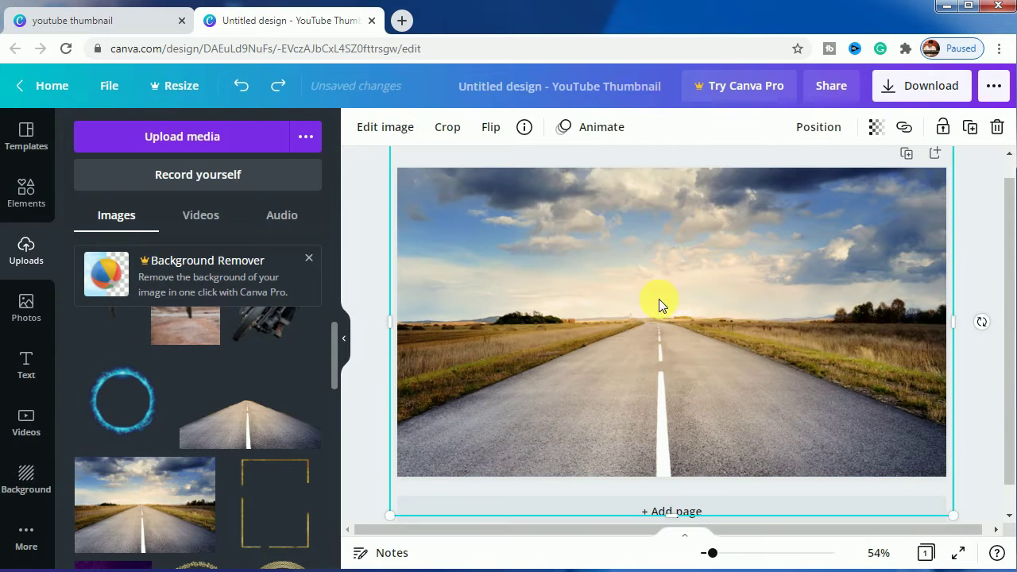
scroll(699, 299, up, 1)
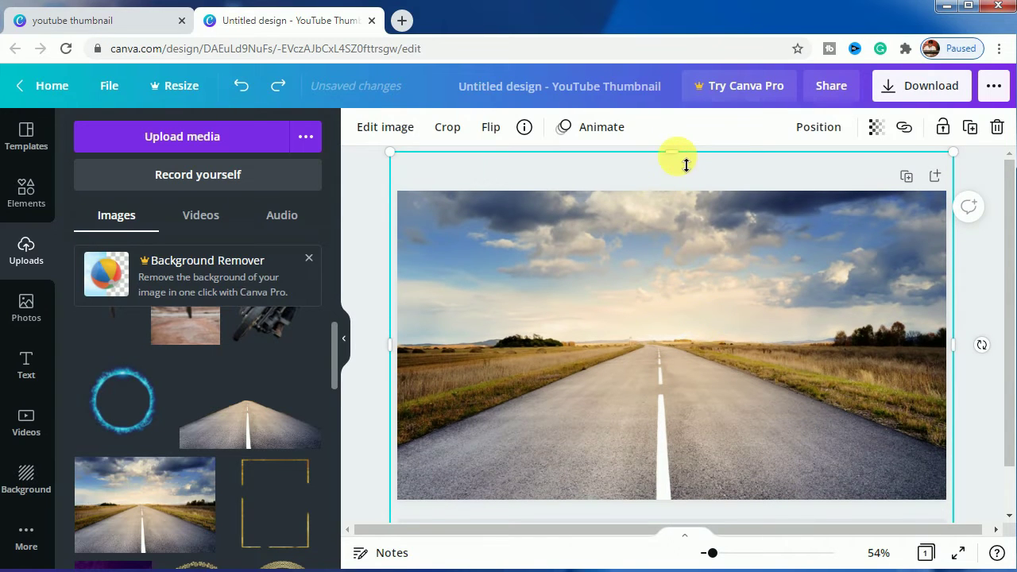
mouse_move(686, 165)
mouse_down()
mouse_move(688, 268)
mouse_move(704, 325)
mouse_up()
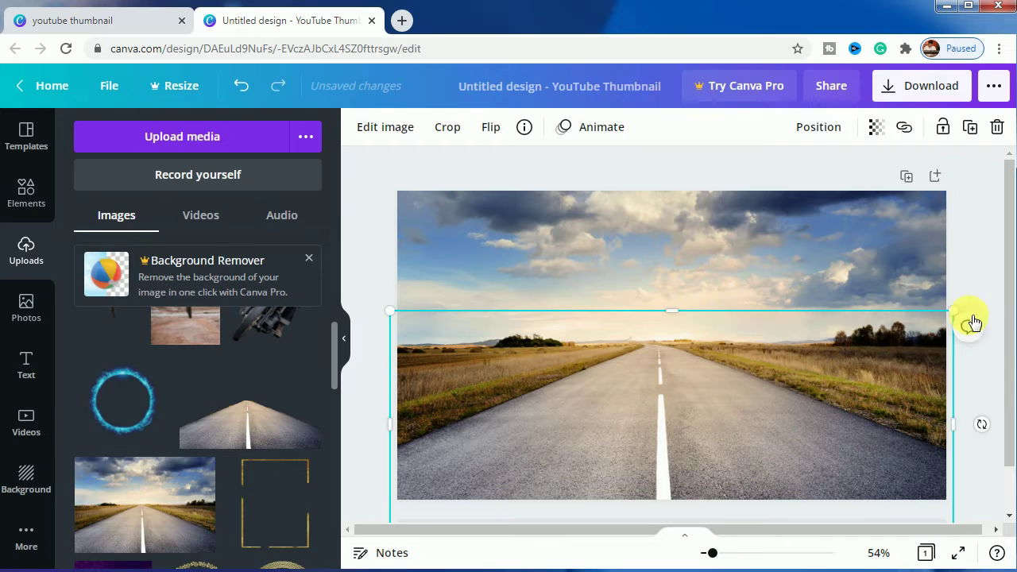
click(973, 283)
scroll(972, 283, down, 2)
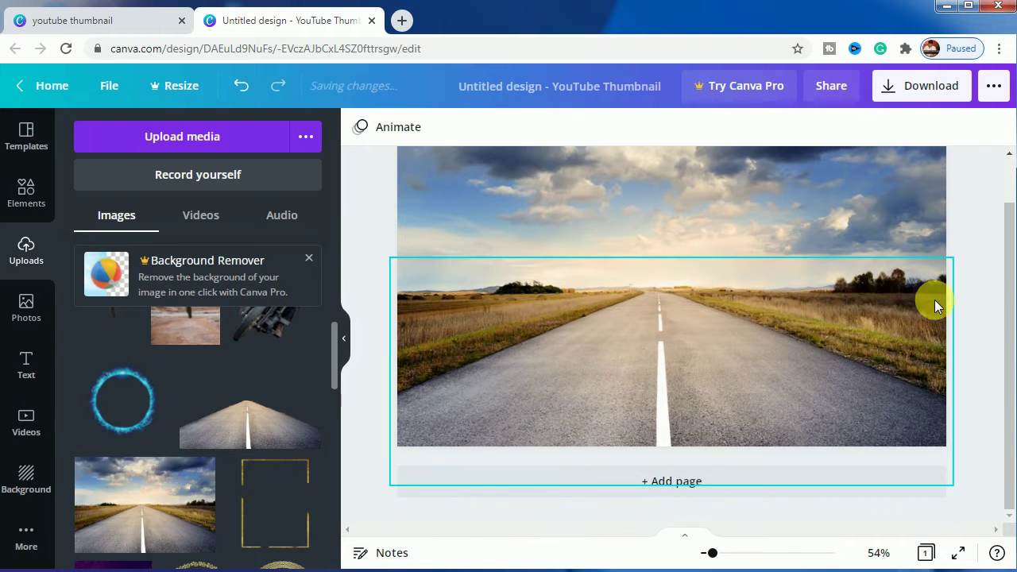
click(679, 379)
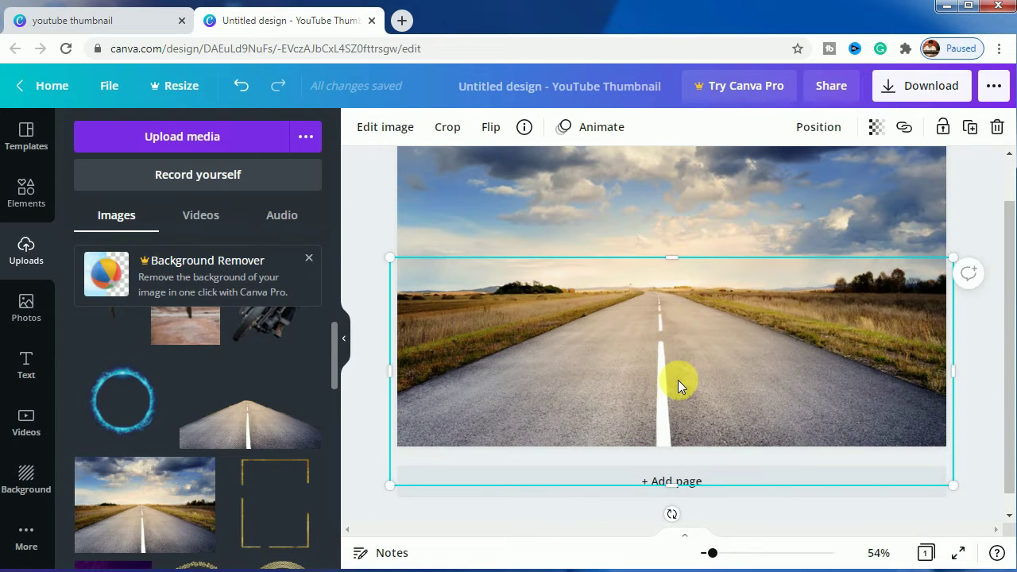
Step: Add the glowing blue ring, enlarge it and centre it over the road's horizon
click(366, 284)
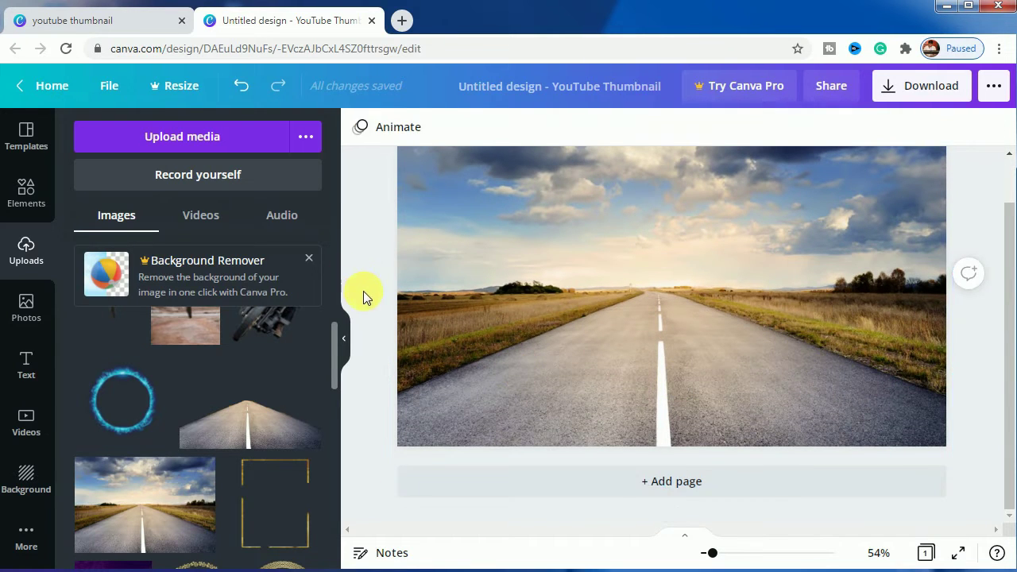
click(111, 391)
mouse_move(572, 390)
mouse_down()
mouse_move(488, 465)
mouse_move(502, 454)
mouse_up()
mouse_move(636, 382)
mouse_down()
mouse_move(662, 344)
mouse_move(659, 329)
mouse_move(666, 340)
mouse_up()
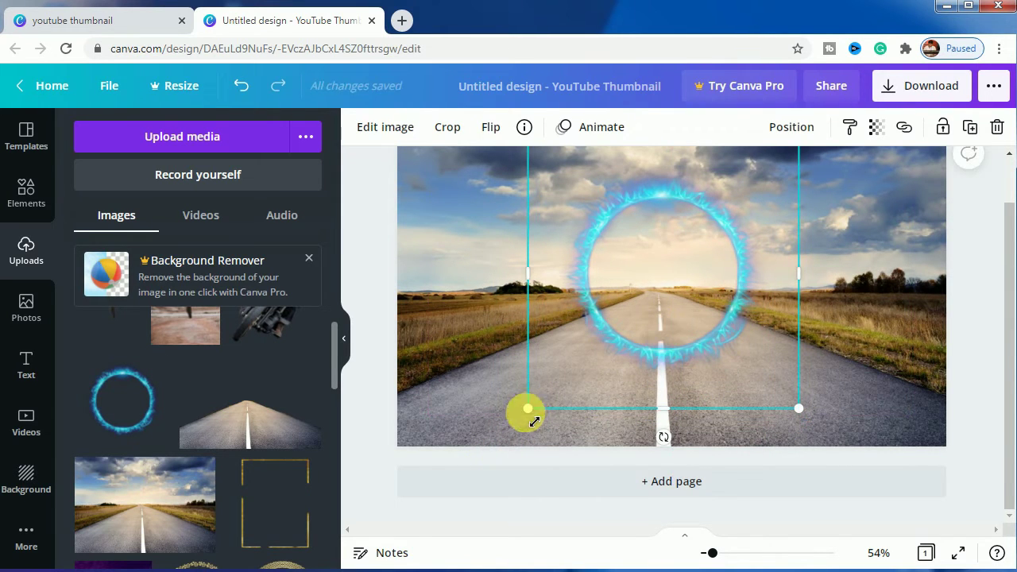
drag(526, 409, 469, 470)
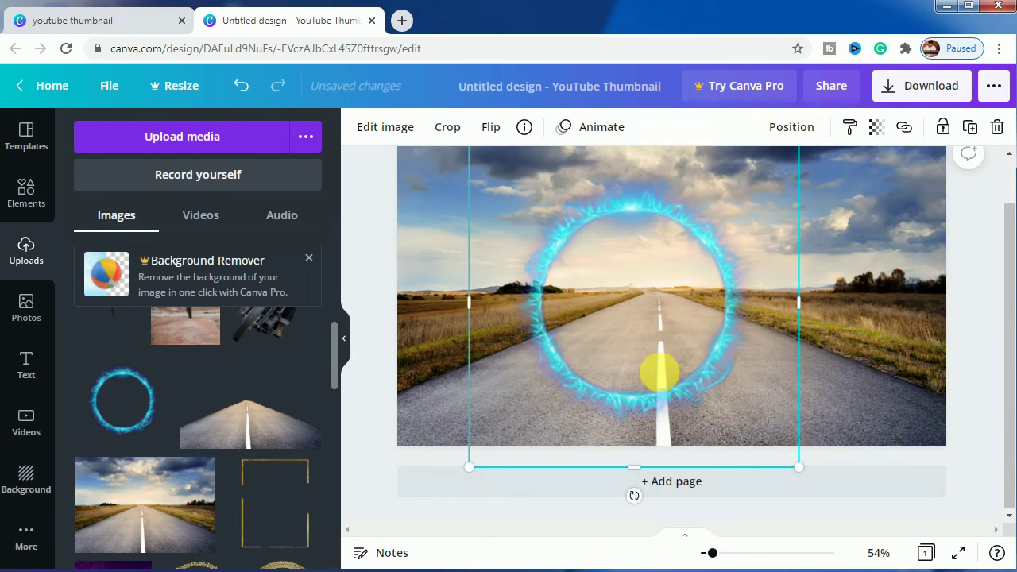
mouse_move(659, 368)
mouse_down()
mouse_move(676, 368)
mouse_move(659, 358)
mouse_move(671, 370)
mouse_move(662, 358)
mouse_move(720, 349)
mouse_up()
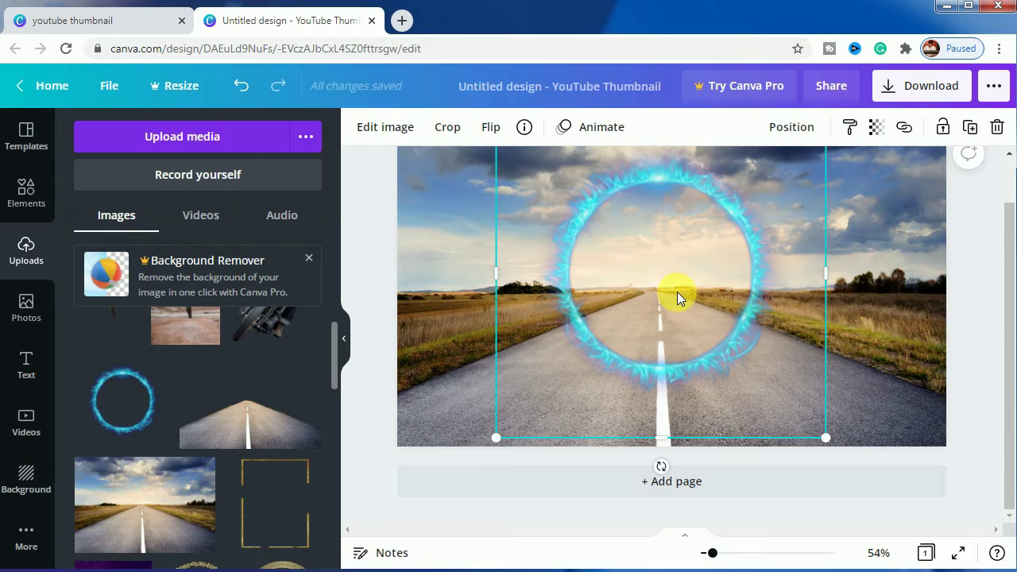
click(912, 364)
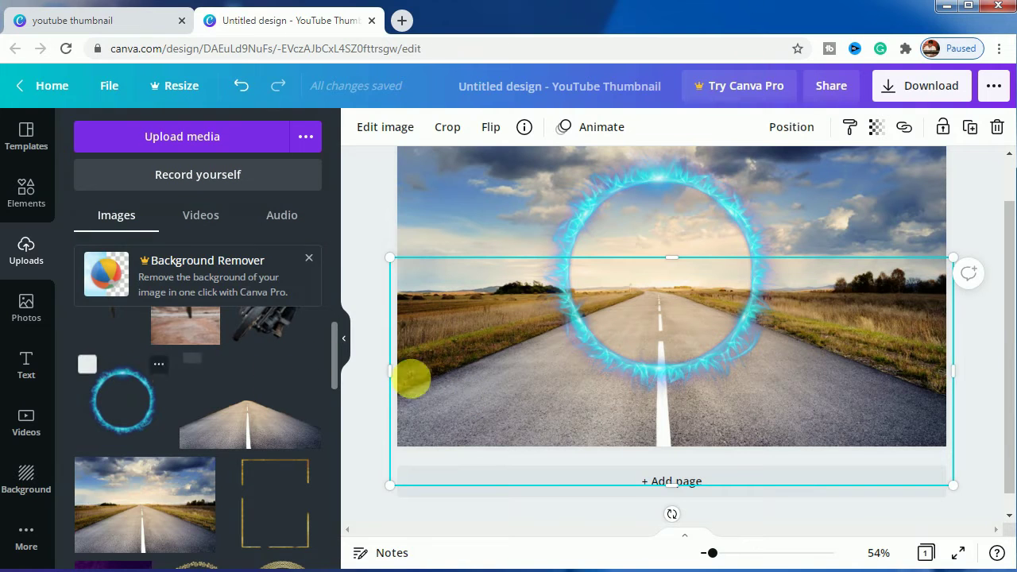
Step: Give the road cutout a Glow shadow coloured with the ring's cyan
click(371, 127)
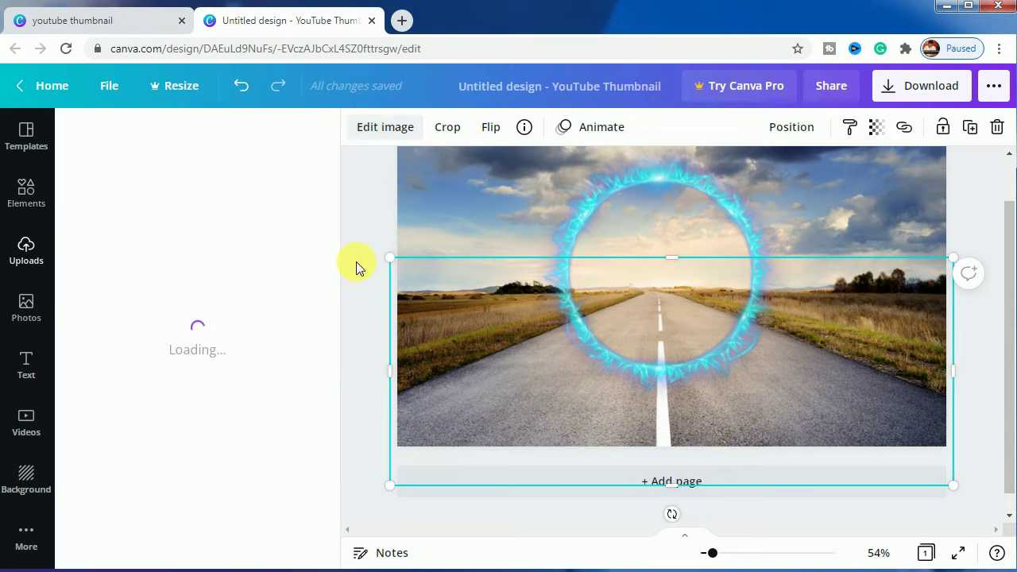
click(182, 271)
click(211, 220)
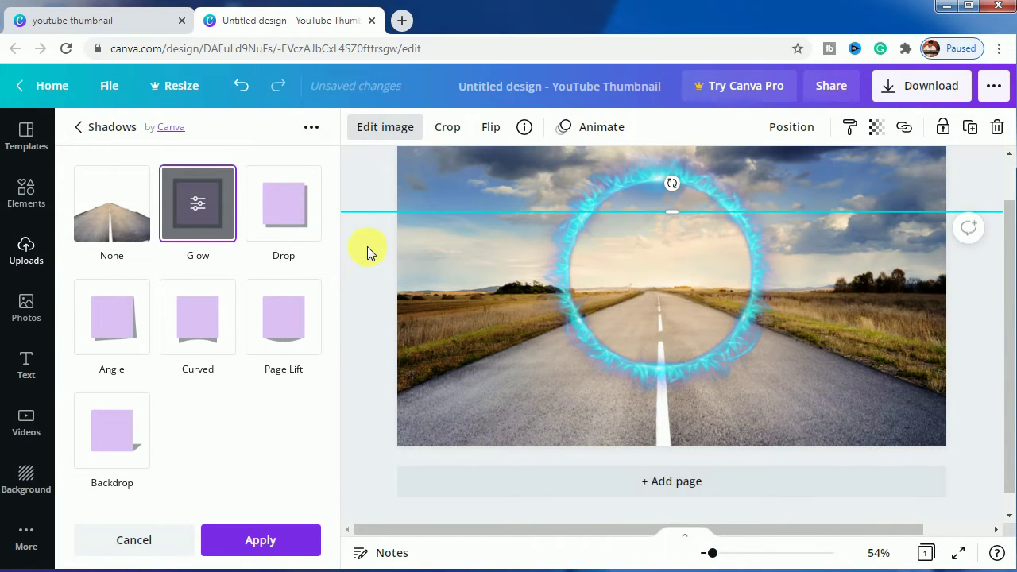
click(213, 214)
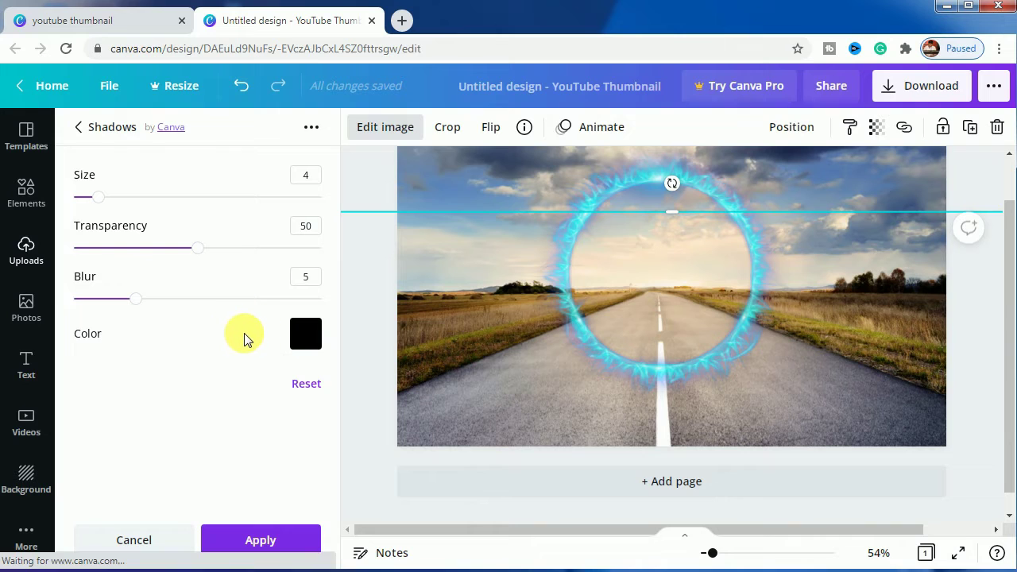
click(305, 340)
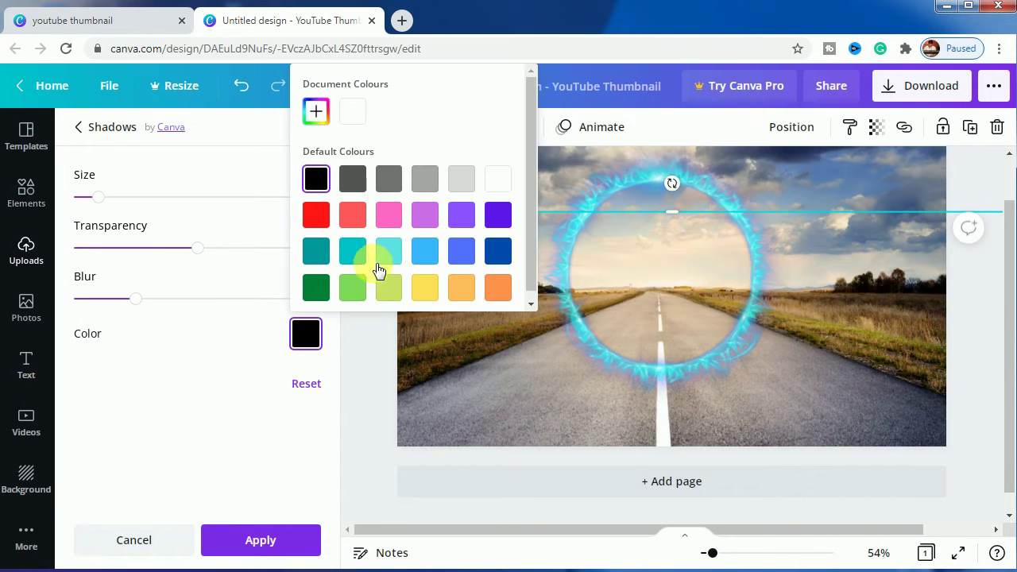
click(317, 117)
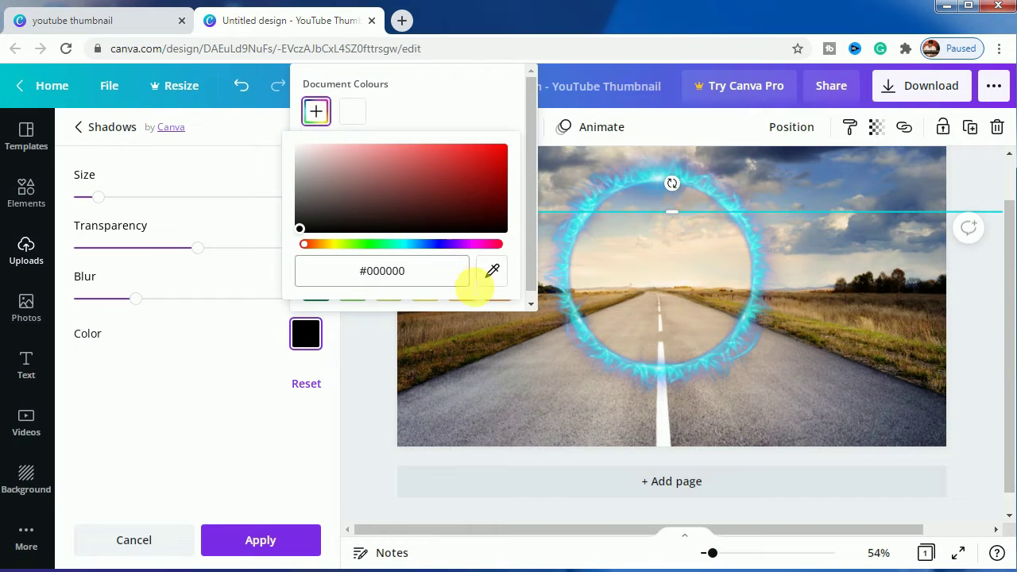
click(488, 272)
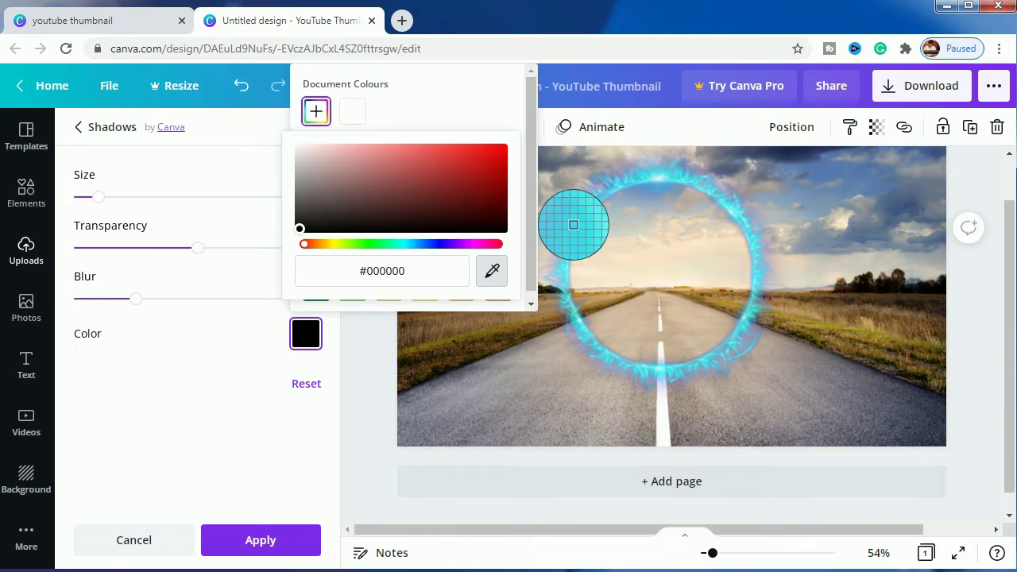
click(577, 225)
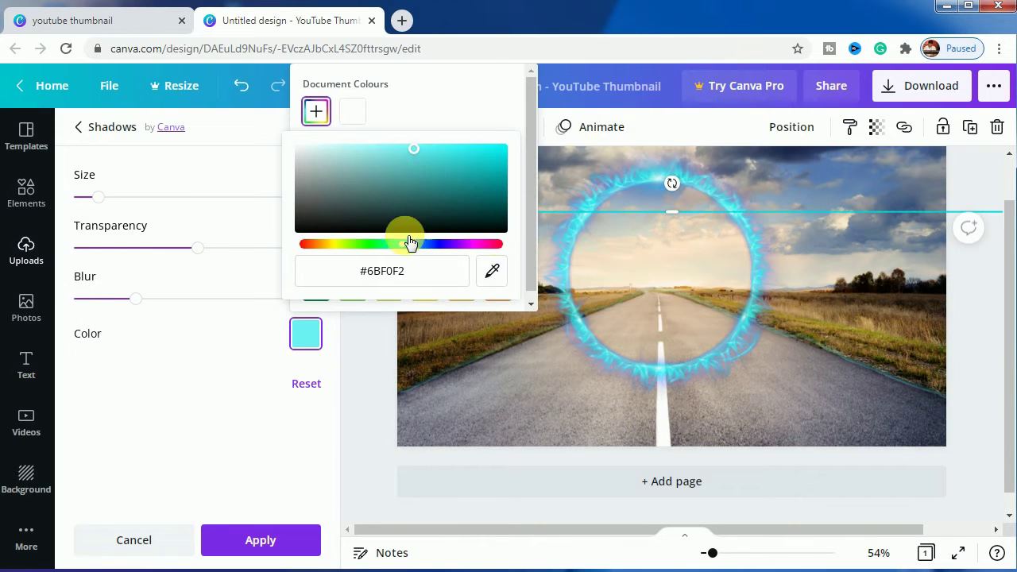
click(248, 372)
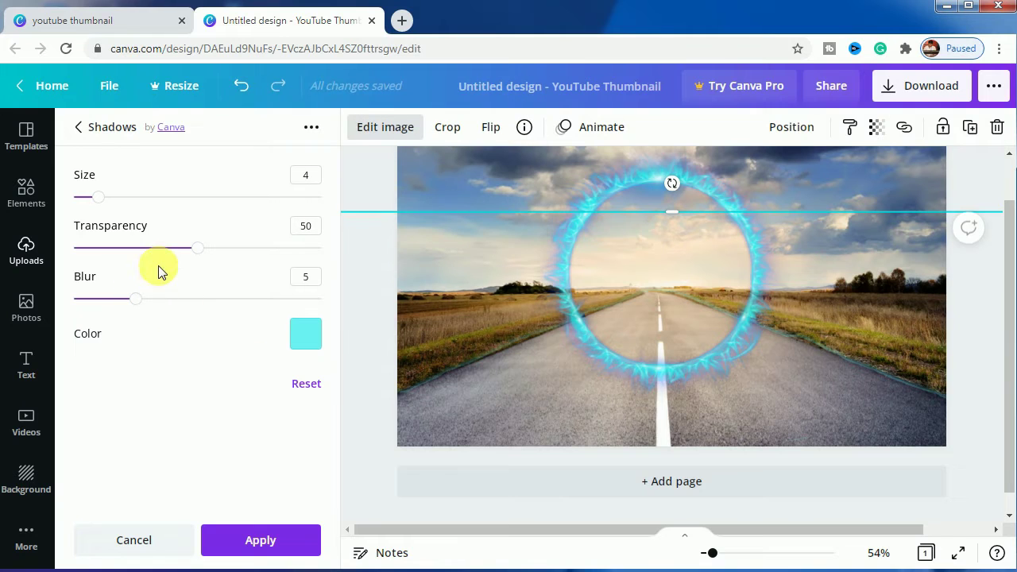
Step: Set the glow to size 15, transparency 85 and blur 11, and apply it
drag(202, 255, 278, 253)
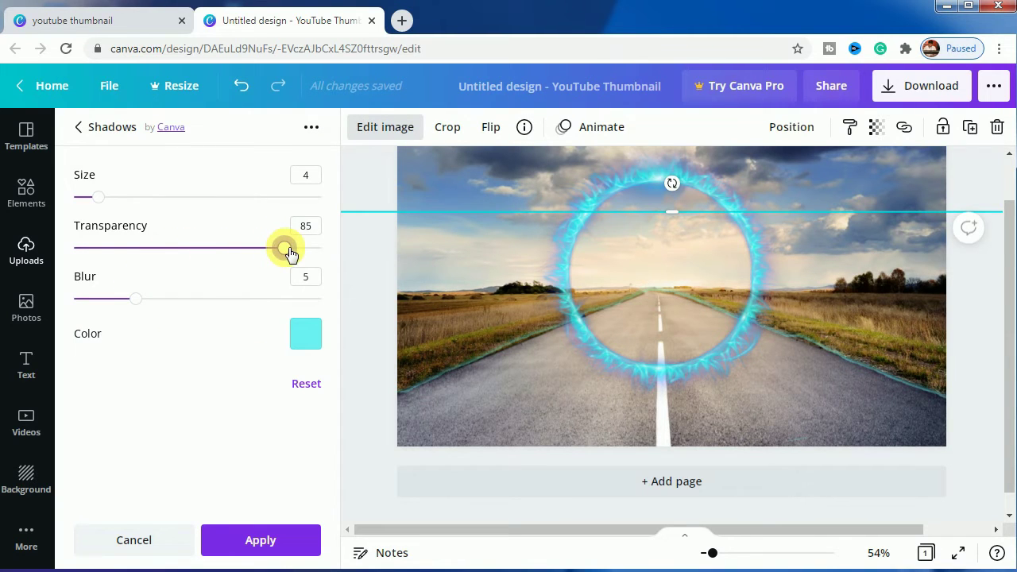
drag(98, 196, 147, 200)
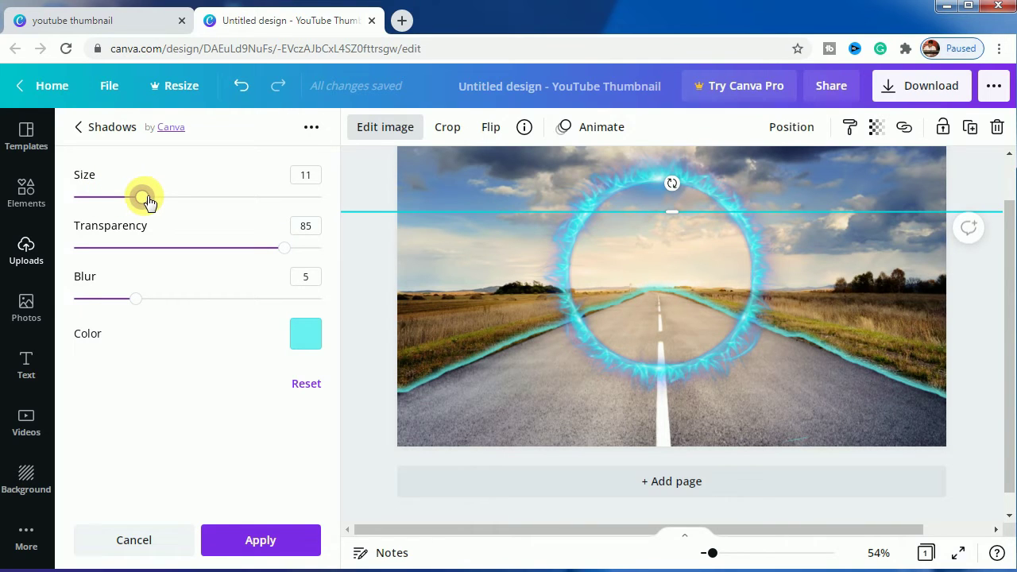
drag(136, 304, 177, 309)
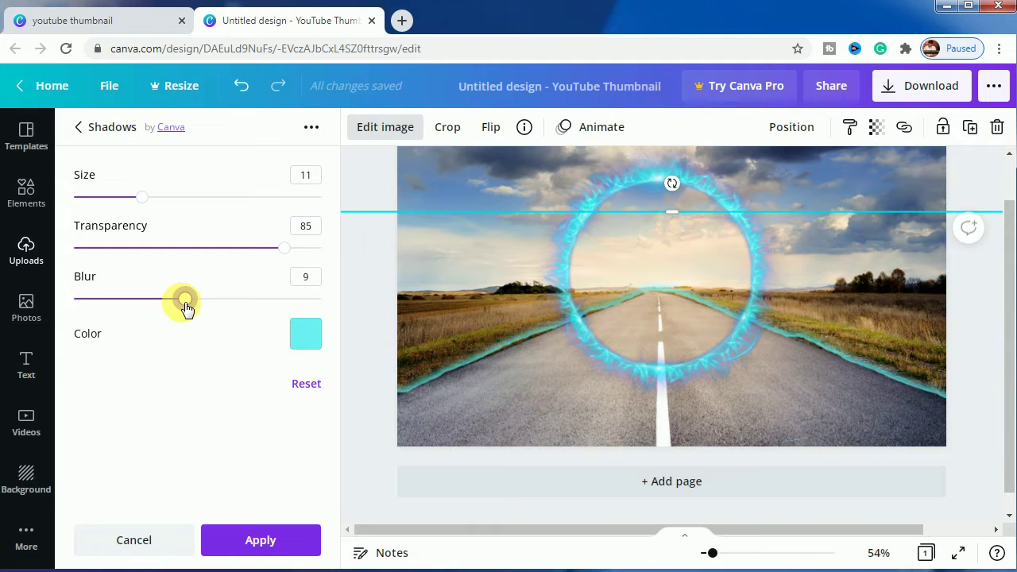
drag(207, 309, 216, 310)
drag(143, 197, 168, 199)
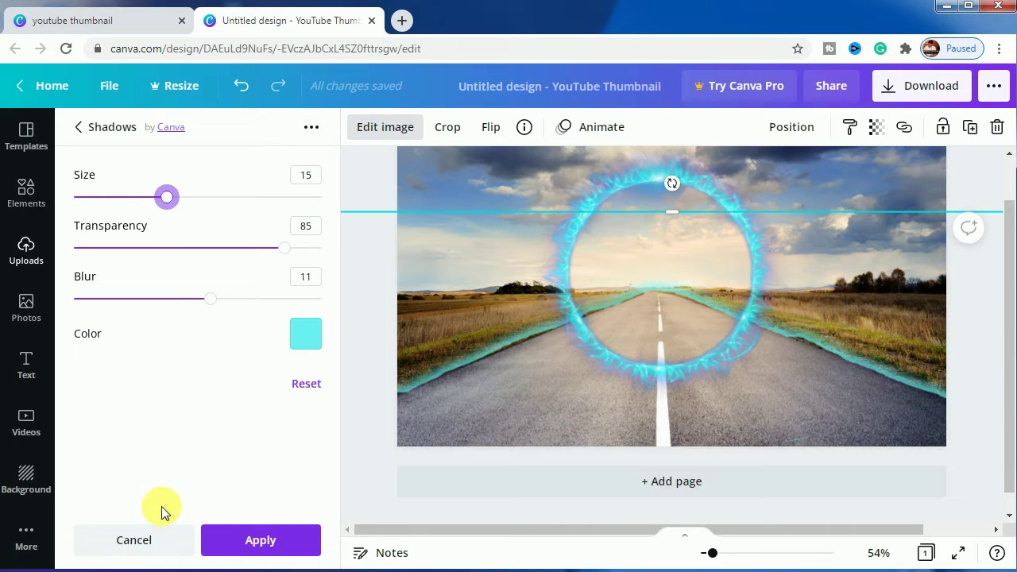
click(307, 547)
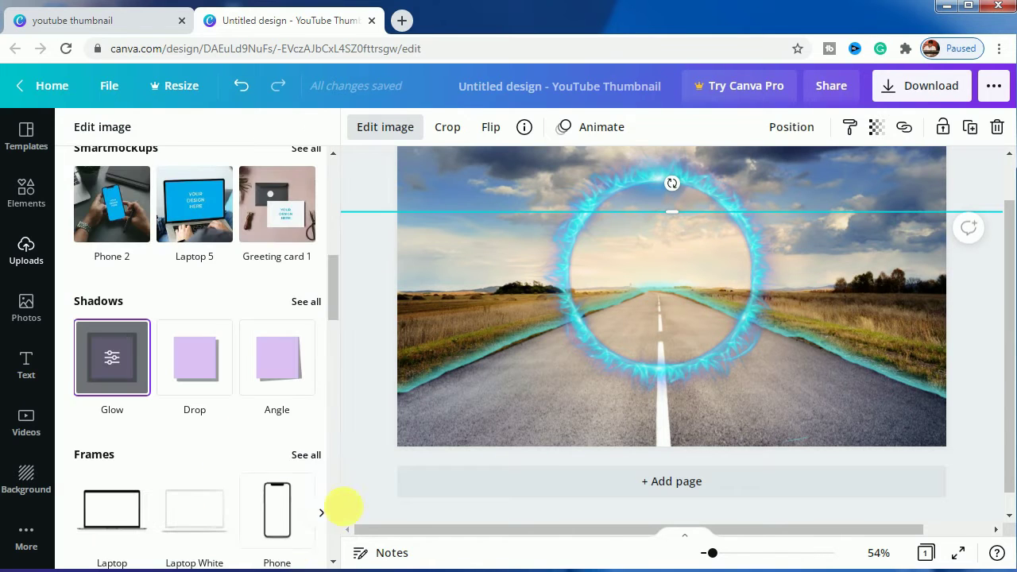
Step: Trim the neon ring element's bottom edge upward
click(380, 195)
click(363, 181)
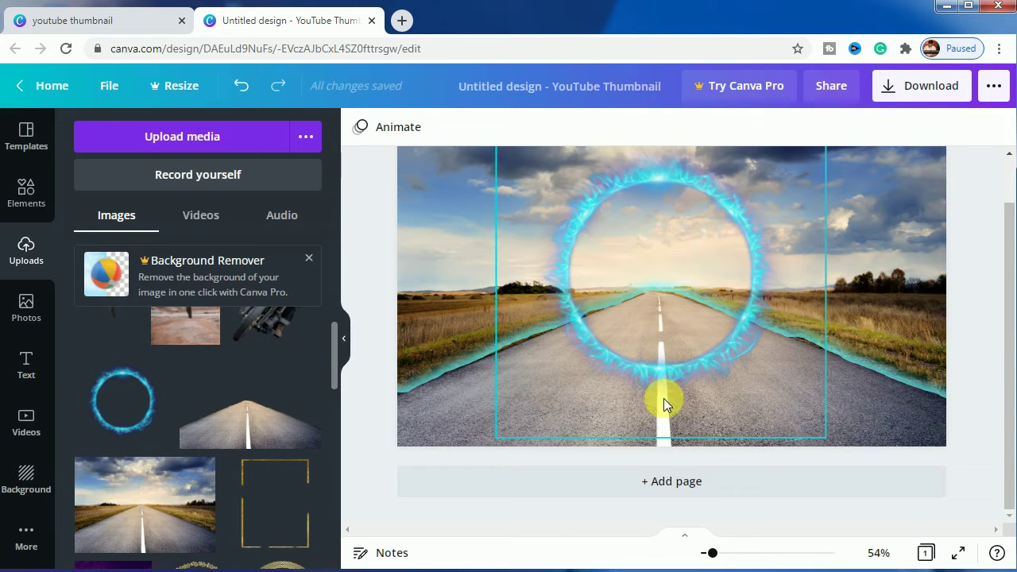
click(656, 309)
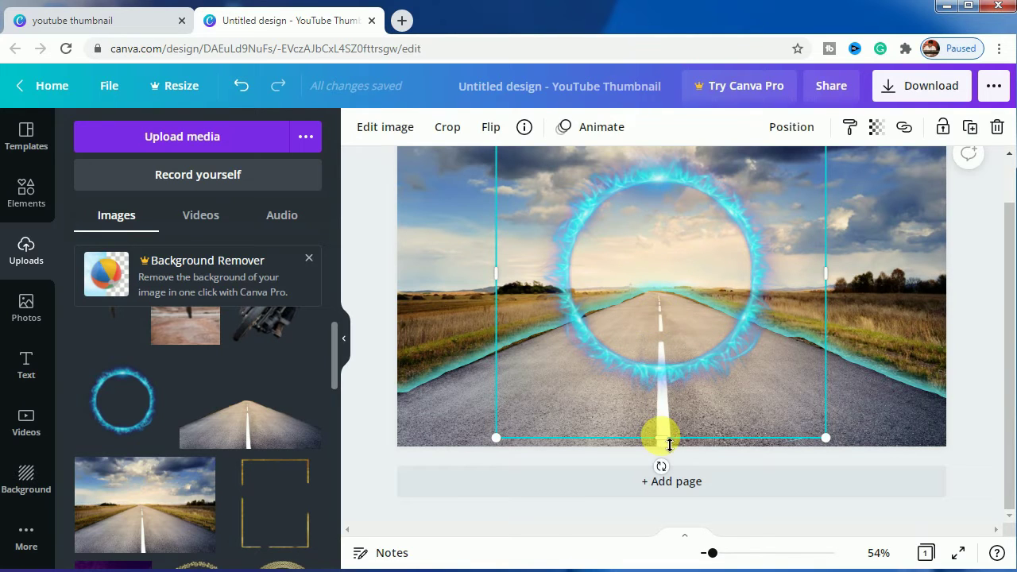
drag(660, 437, 661, 401)
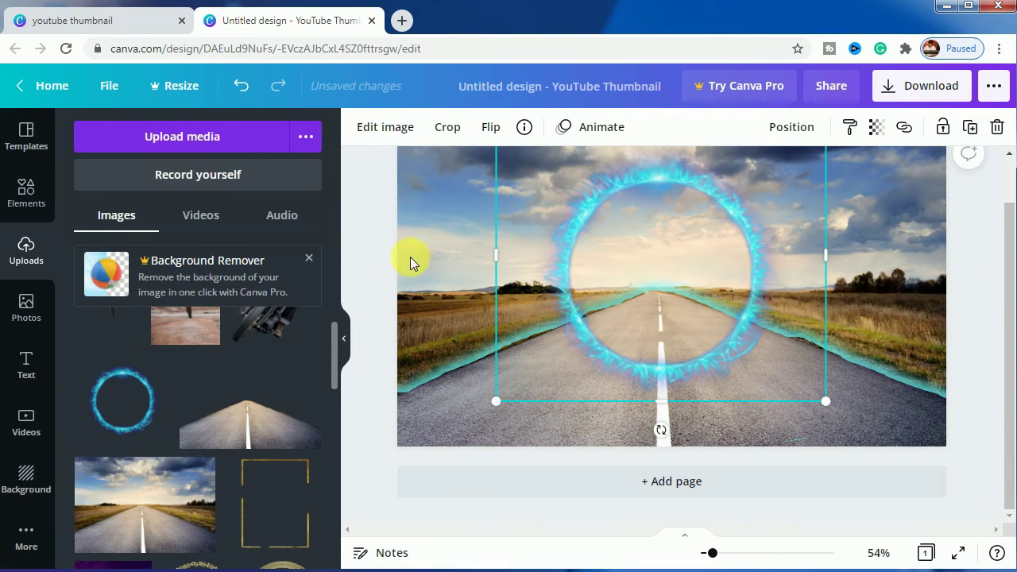
click(384, 231)
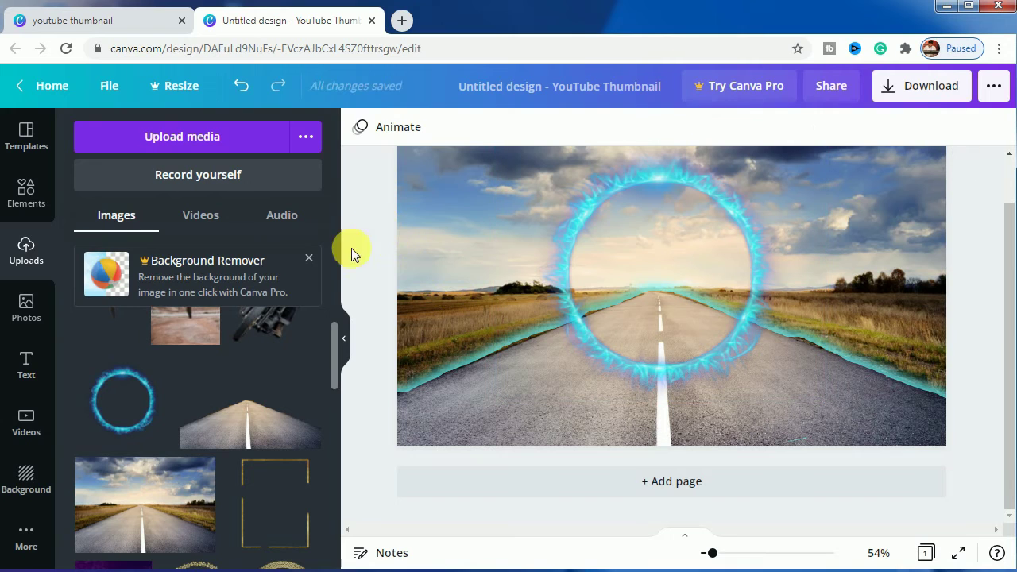
Step: Add a circle frame from Elements > Frames, enlarged and centred over the ring
click(35, 216)
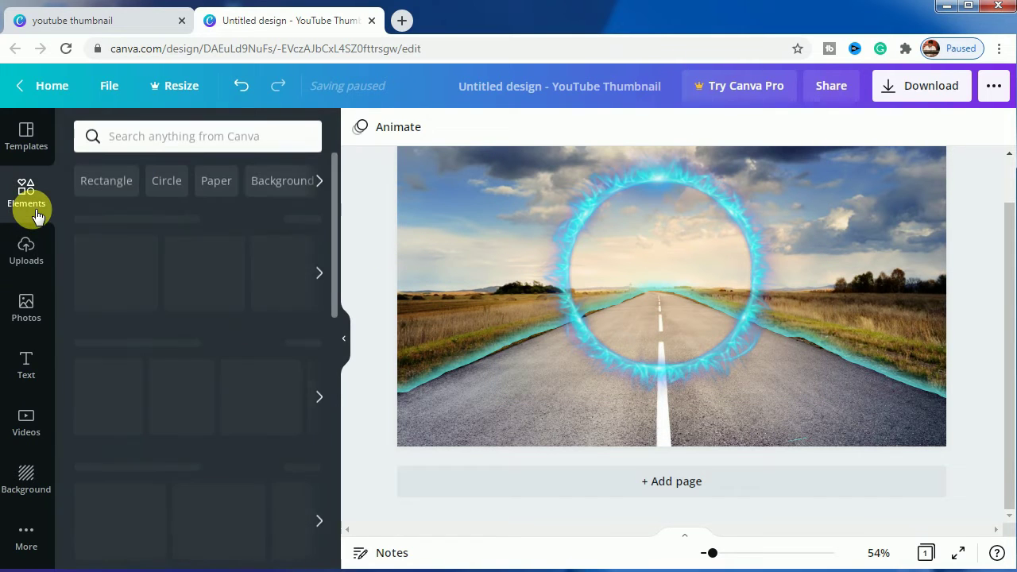
click(145, 150)
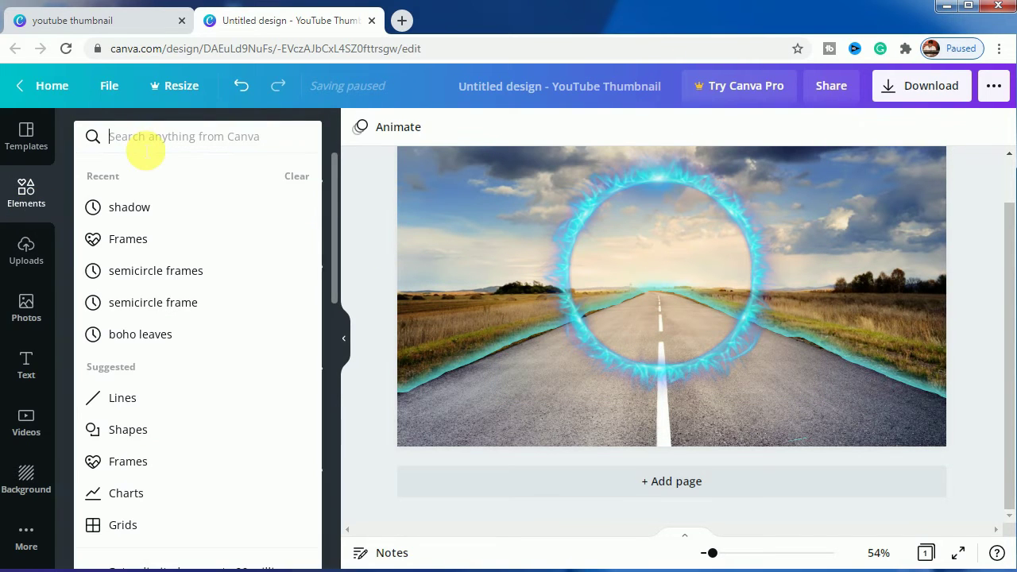
click(131, 465)
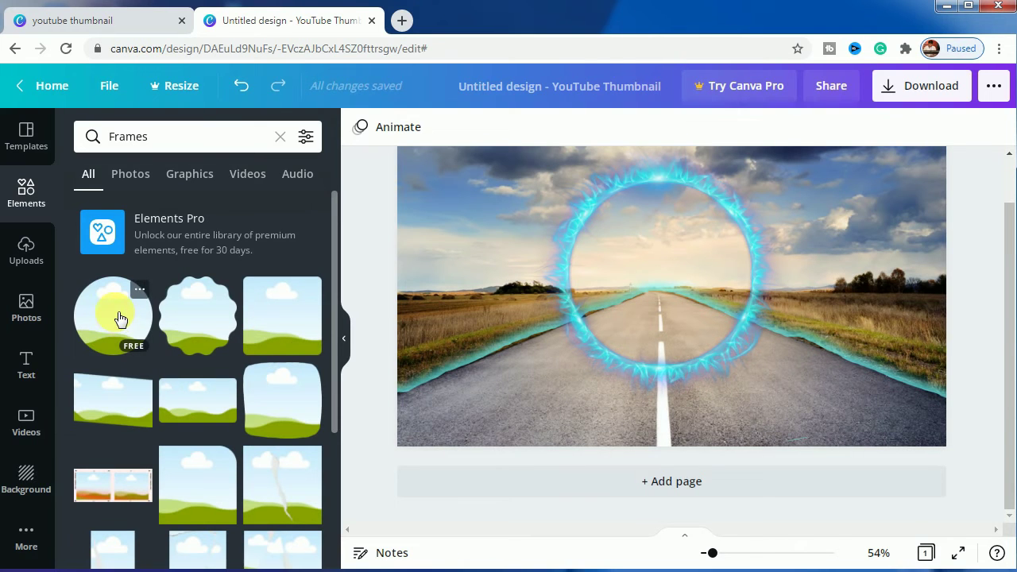
click(119, 319)
drag(647, 325, 637, 302)
mouse_move(576, 353)
mouse_down()
mouse_move(538, 402)
mouse_move(548, 400)
mouse_move(540, 389)
mouse_up()
mouse_move(635, 340)
mouse_down()
mouse_move(672, 331)
mouse_move(662, 335)
mouse_up()
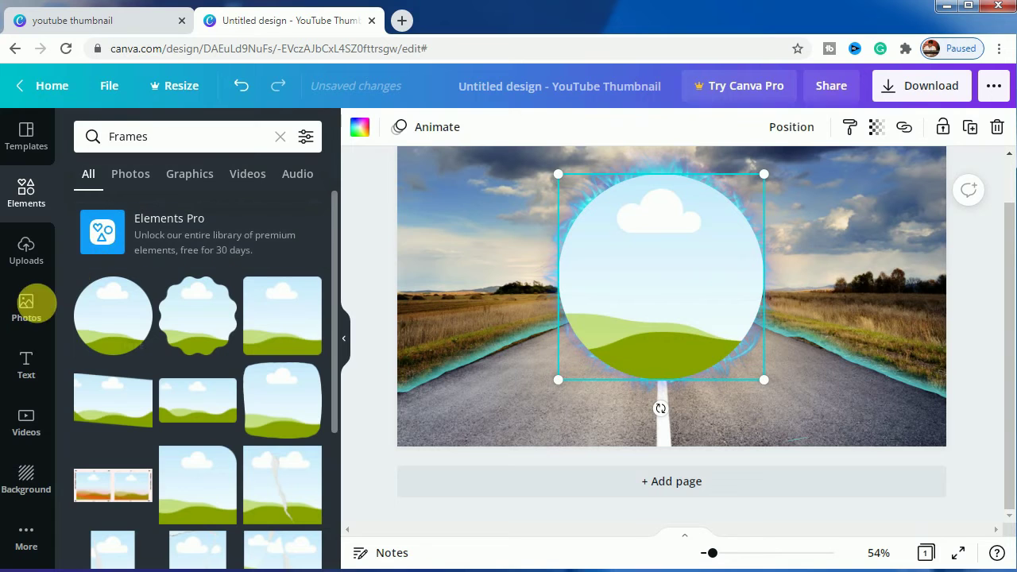
Step: Fill the circle frame with the lightning 'dimension' photo, enlarged and shifted right inside it
click(32, 307)
click(152, 143)
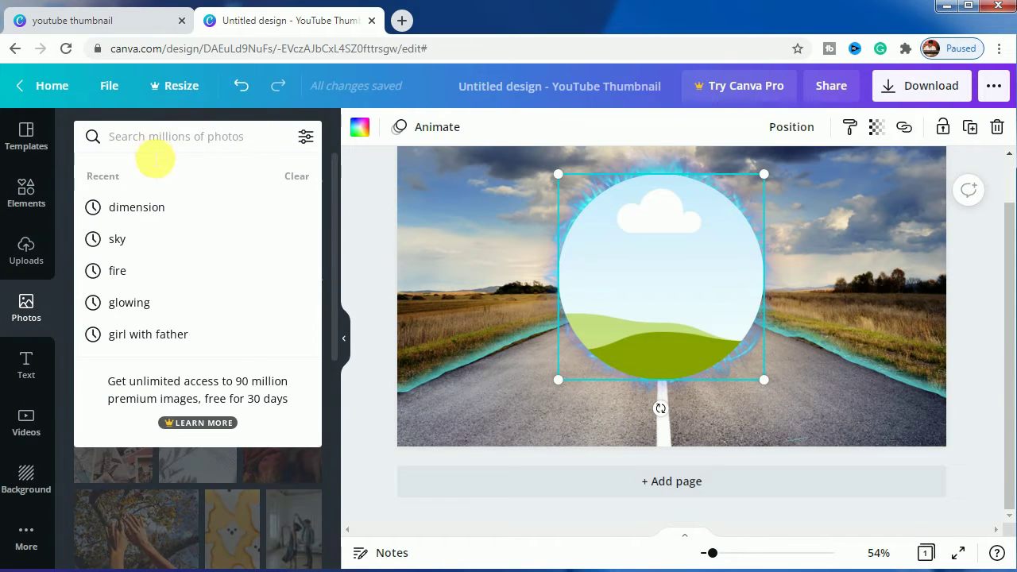
click(146, 206)
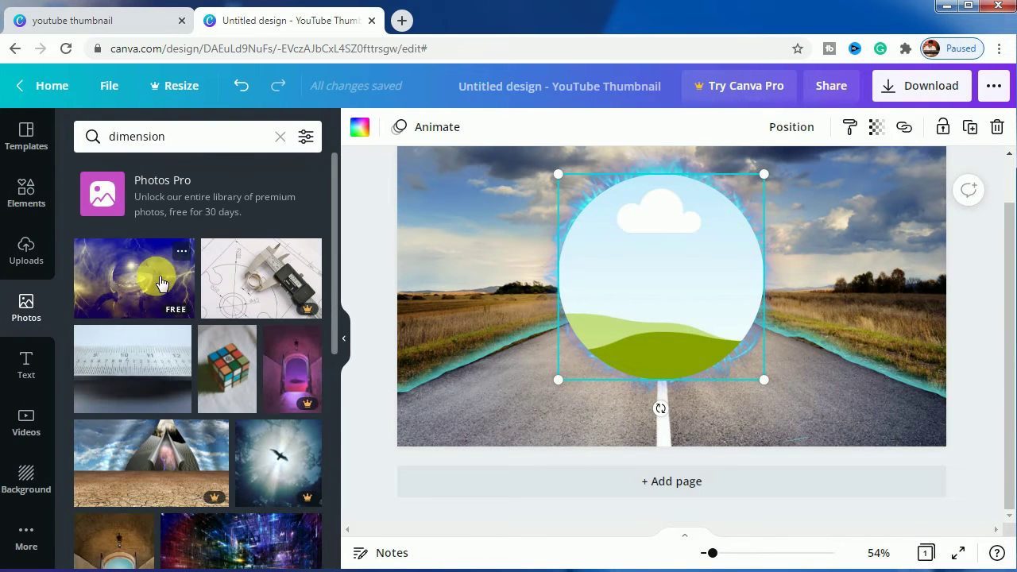
click(139, 279)
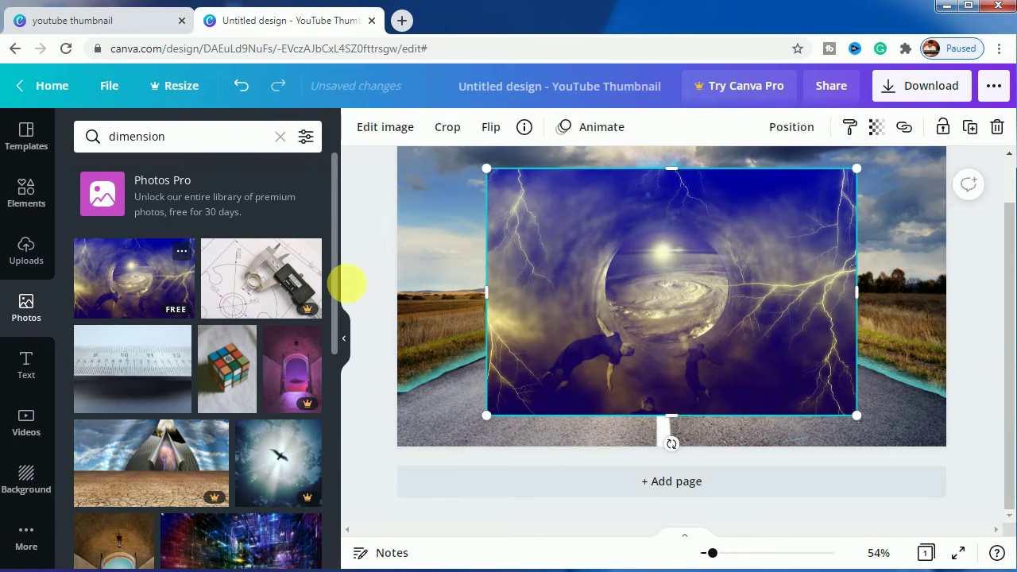
mouse_move(604, 296)
mouse_down()
mouse_move(601, 279)
mouse_move(607, 289)
mouse_up()
double_click(607, 289)
drag(517, 391, 394, 483)
mouse_move(612, 397)
mouse_down()
mouse_move(703, 395)
mouse_move(688, 390)
mouse_up()
key(Return)
Step: Send the framed dimension photo backward behind the blue fire ring
click(613, 251)
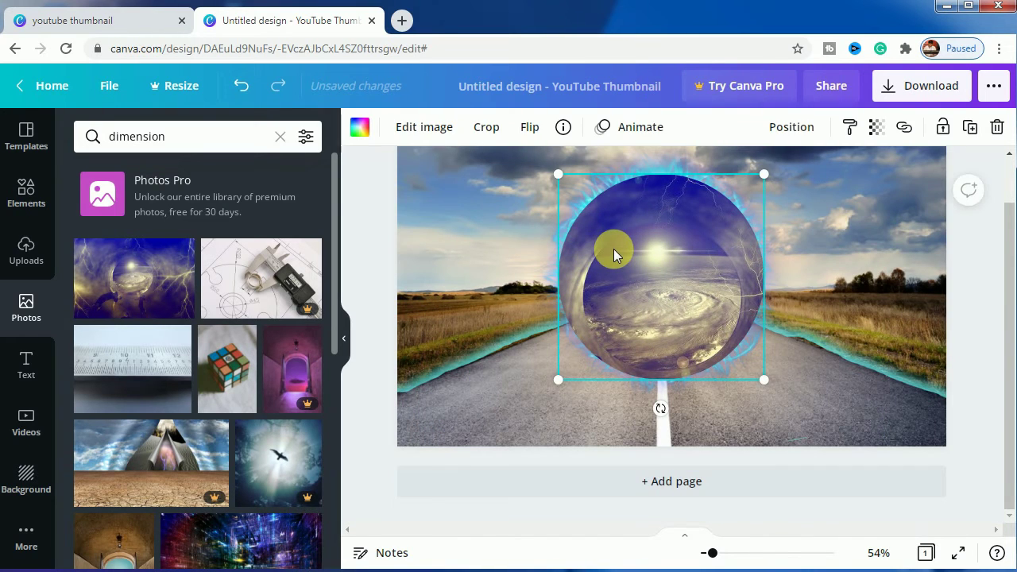
right_click(613, 249)
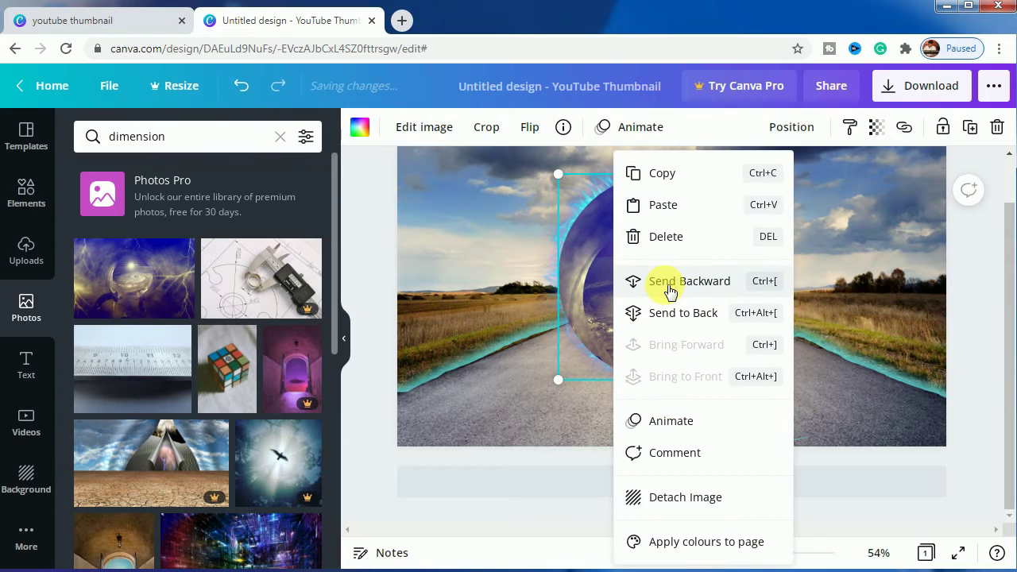
click(666, 283)
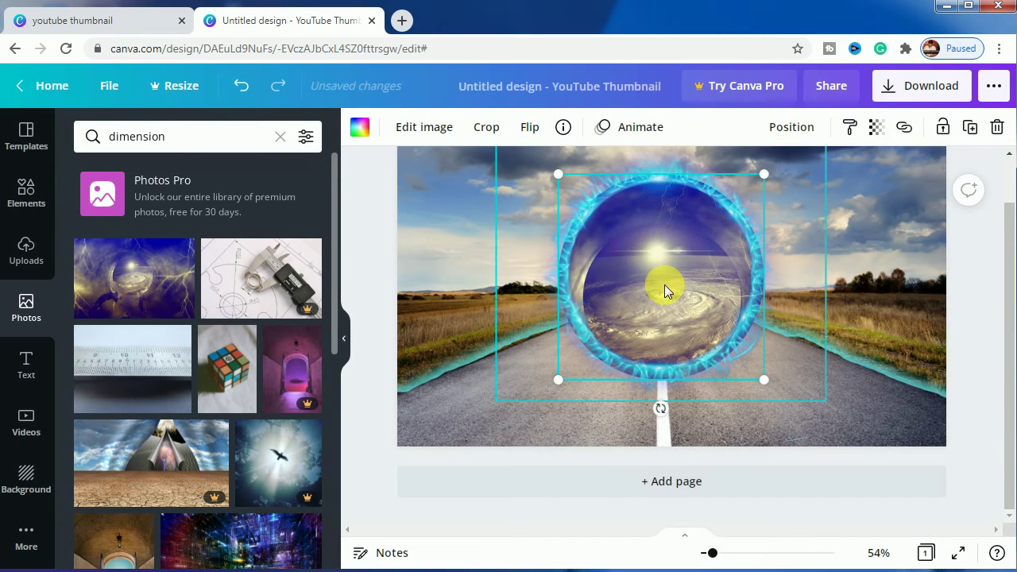
click(367, 246)
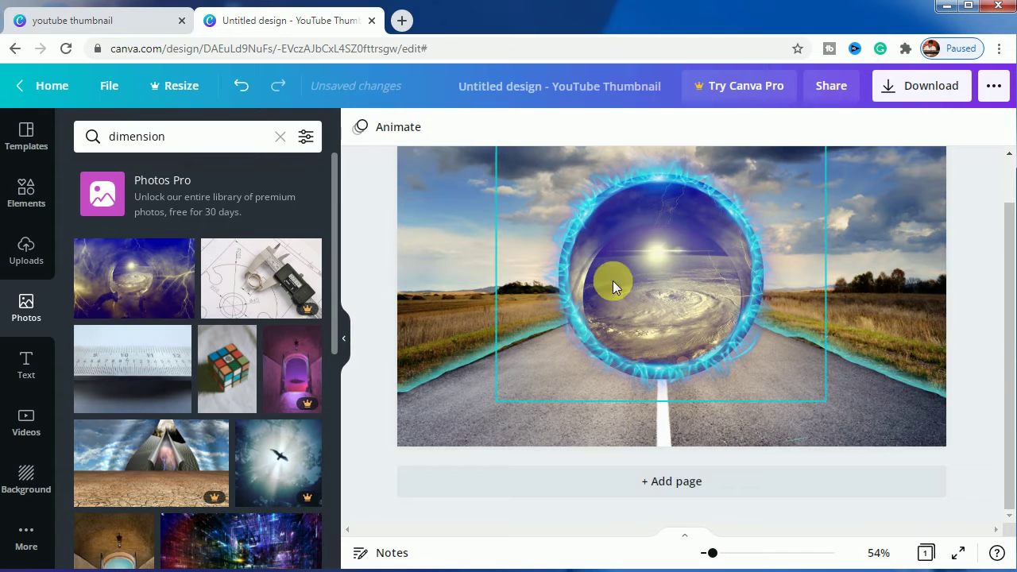
click(36, 262)
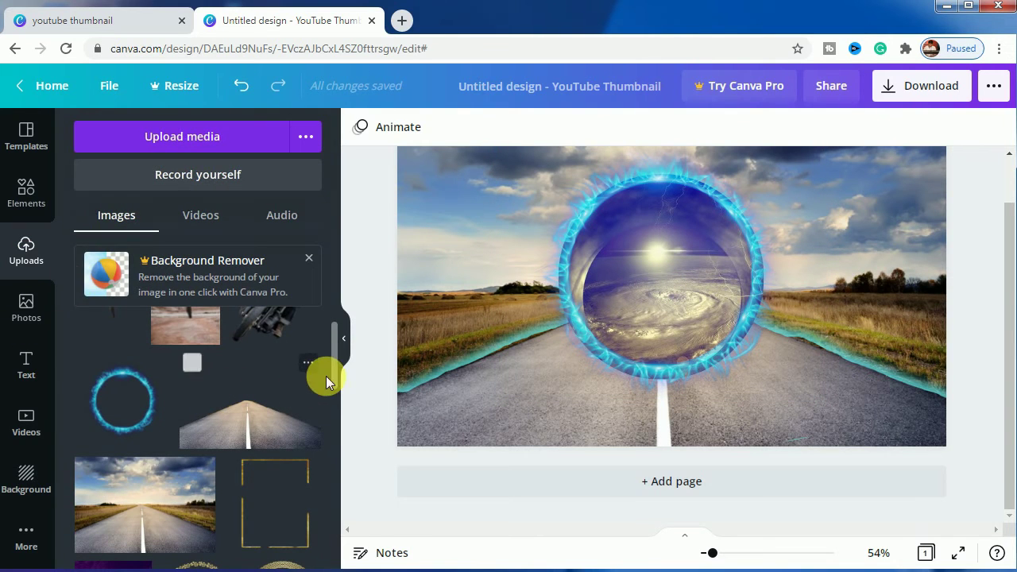
Step: Add the motorbike rider cut-out, enlarge it and centre it inside the portal ring
scroll(336, 376, up, 1)
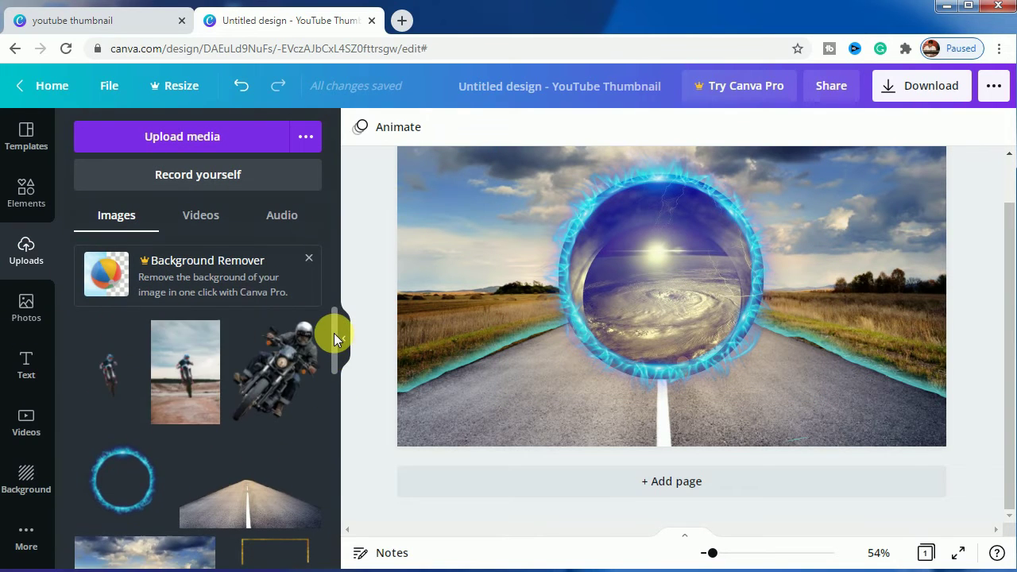
click(103, 370)
drag(600, 410, 528, 480)
mouse_move(642, 390)
mouse_down()
mouse_move(645, 363)
mouse_move(653, 372)
mouse_up()
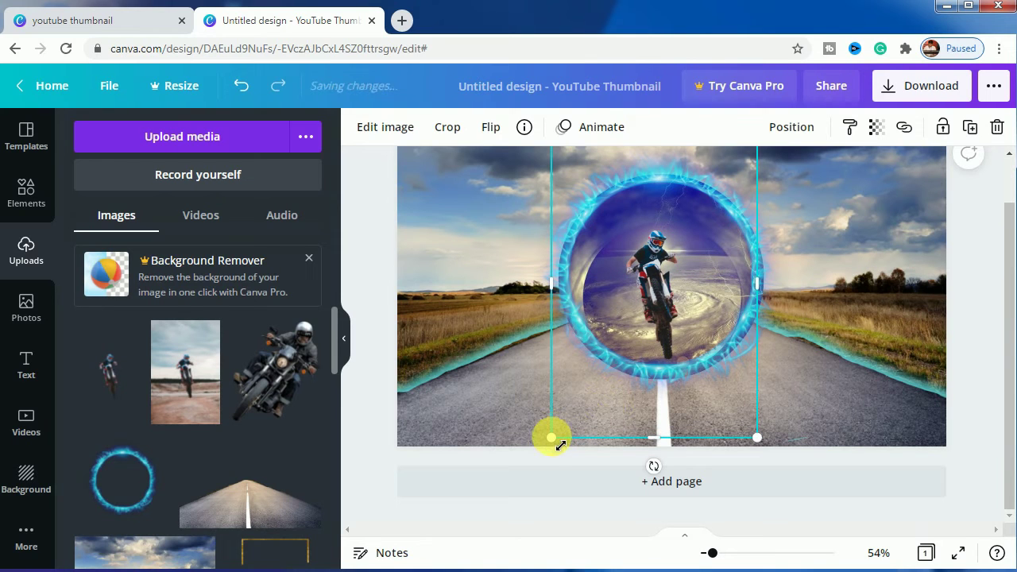
drag(553, 456, 527, 472)
mouse_move(624, 409)
mouse_down()
mouse_move(647, 379)
mouse_move(653, 391)
mouse_up()
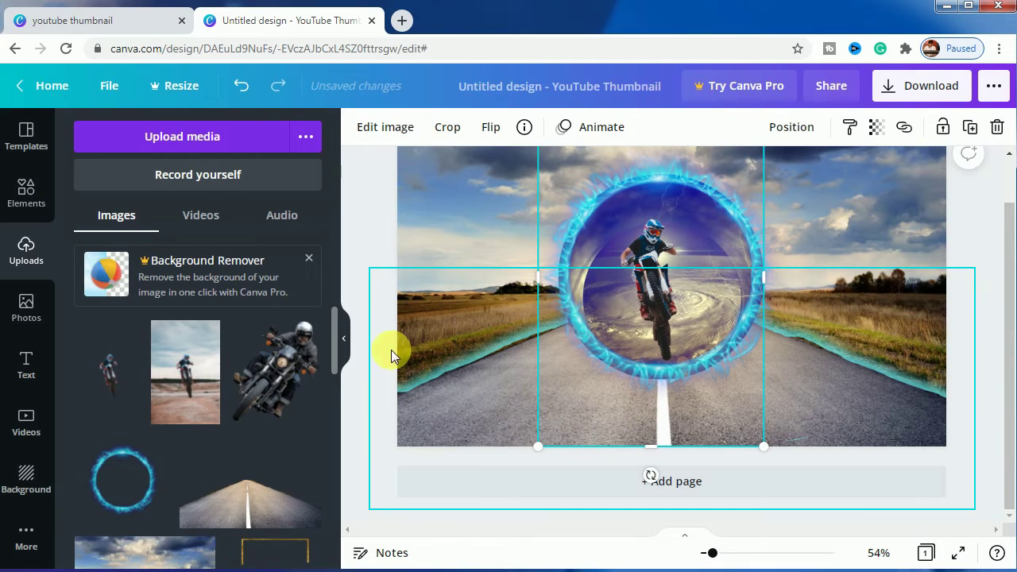
click(374, 311)
click(668, 308)
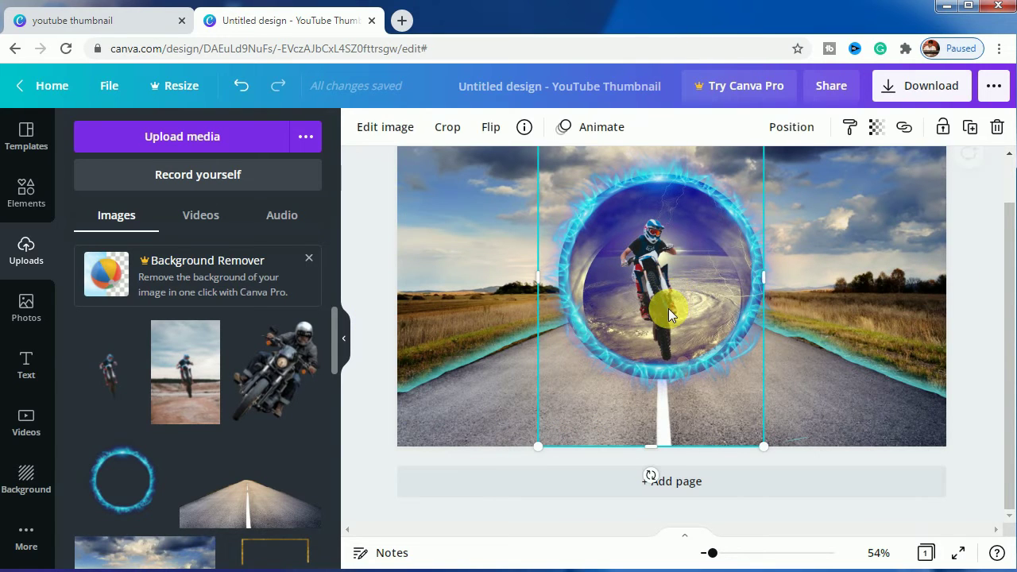
drag(672, 309, 685, 318)
click(992, 382)
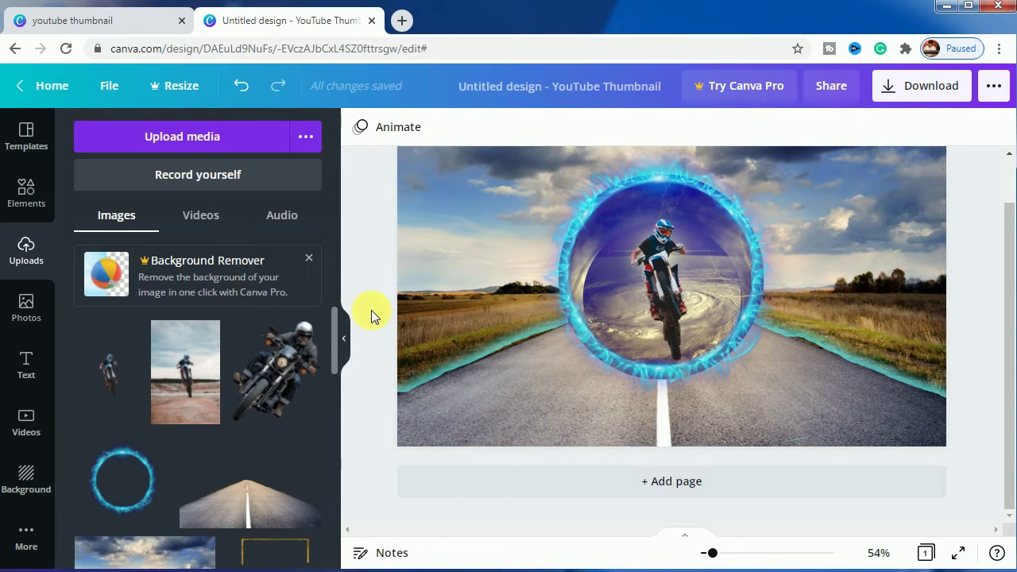
Step: Search Elements for 'shadow' and browse the soft dark shadow graphics
click(27, 197)
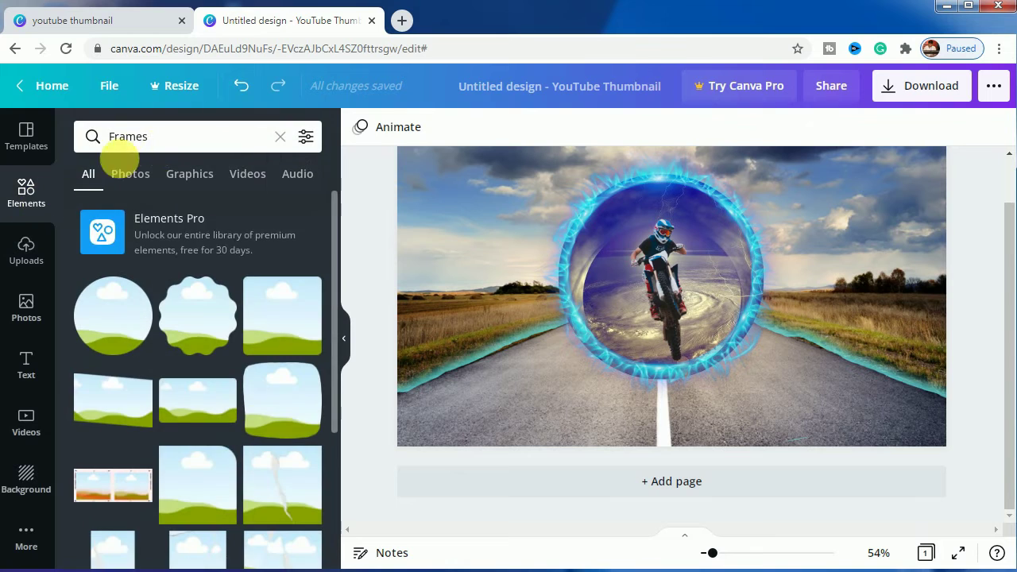
click(167, 145)
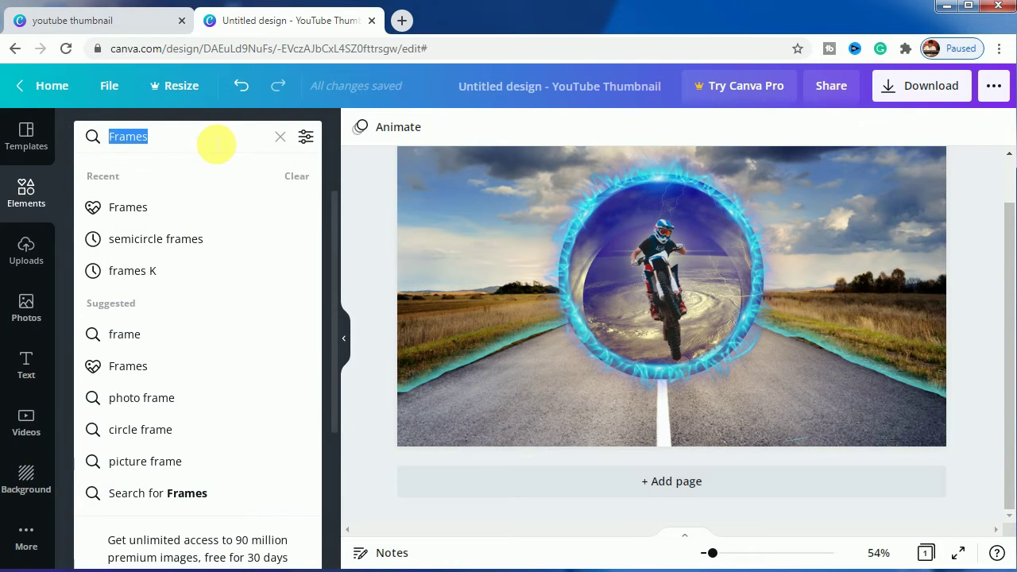
text(shadow)
key(Return)
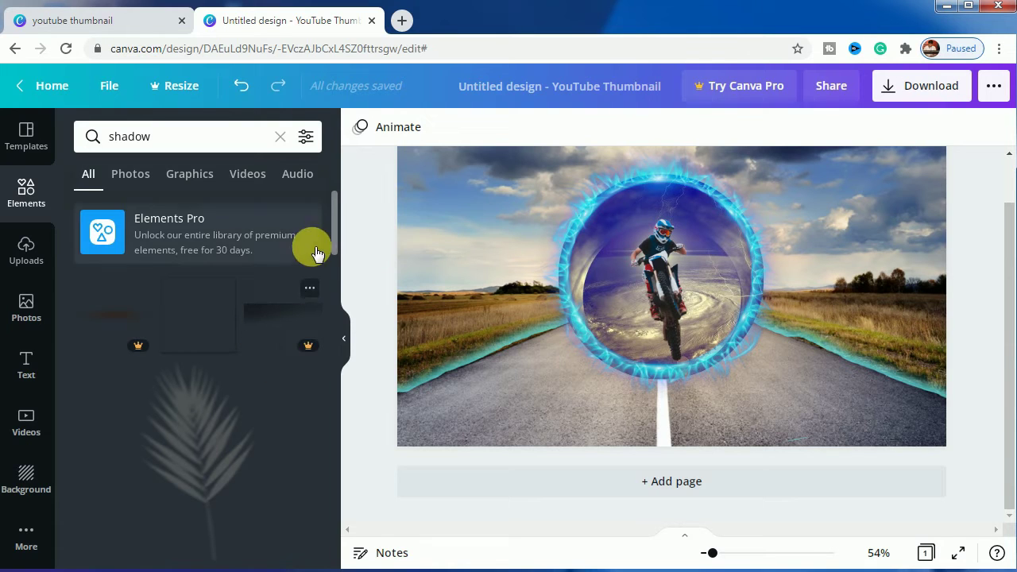
drag(331, 234, 331, 285)
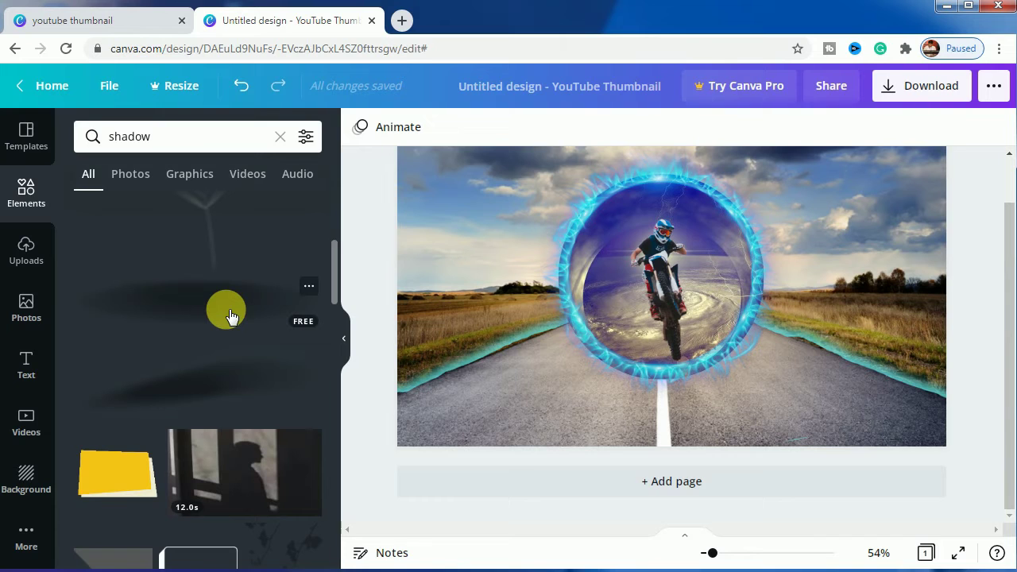
mouse_move(229, 315)
mouse_down()
mouse_move(283, 318)
mouse_move(612, 431)
mouse_move(604, 422)
mouse_move(175, 421)
mouse_up()
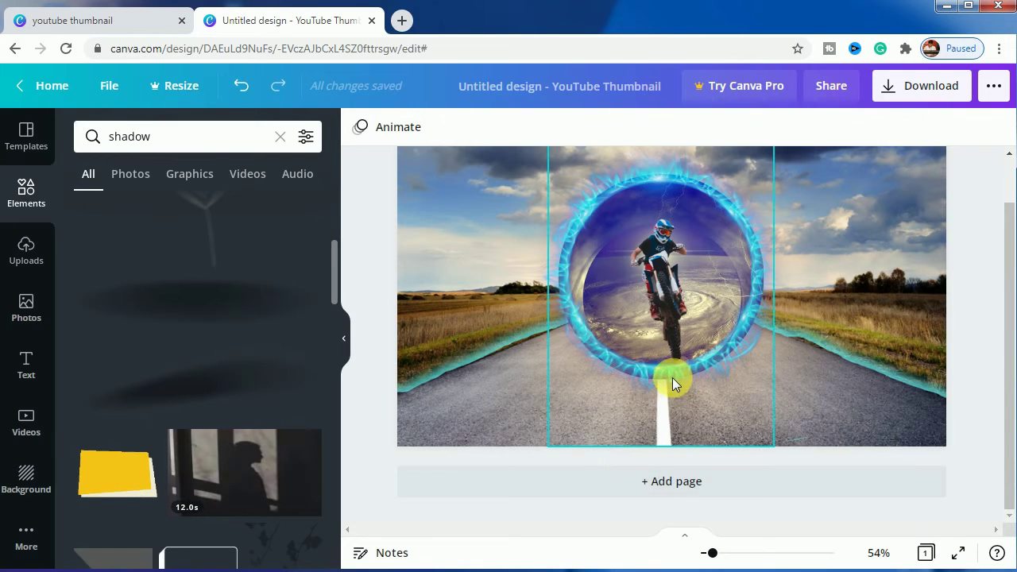
Step: Add a soft shadow, rotate it along the road under the bike, and send it backward
click(232, 381)
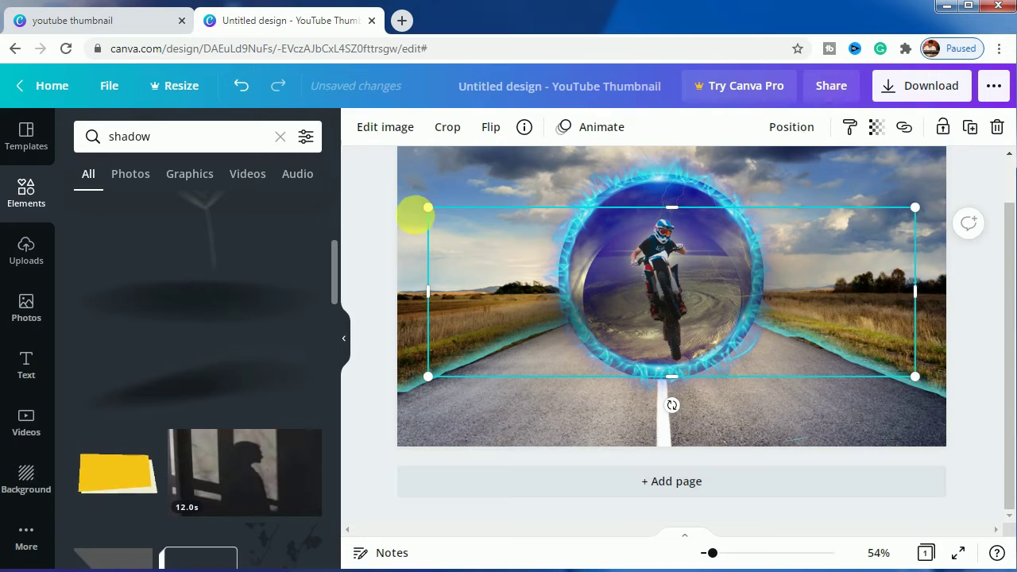
drag(427, 207, 672, 330)
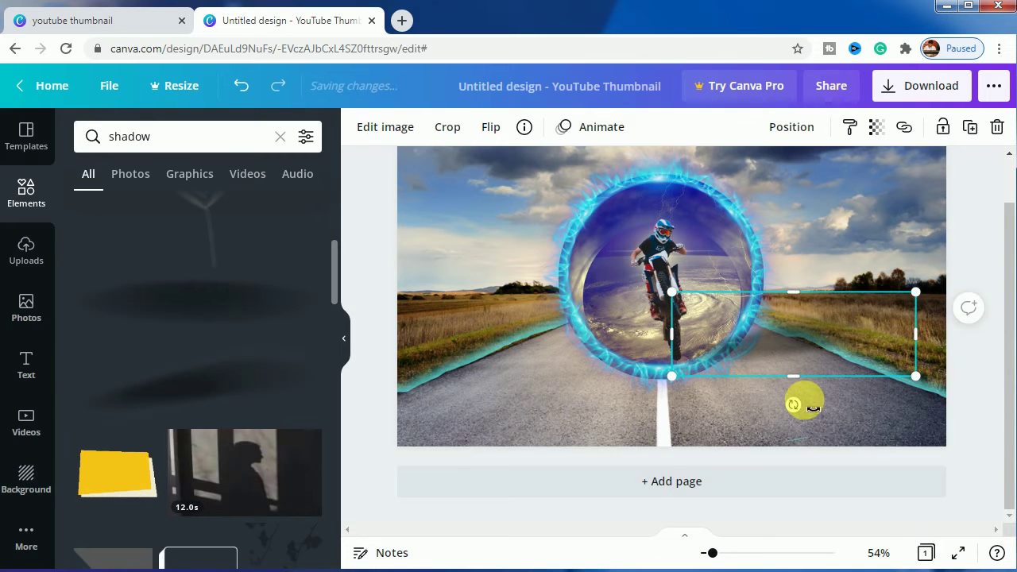
mouse_move(793, 404)
mouse_down()
mouse_move(880, 379)
mouse_move(865, 345)
mouse_move(823, 332)
mouse_up()
mouse_move(753, 344)
mouse_down()
mouse_move(665, 406)
mouse_move(671, 413)
mouse_up()
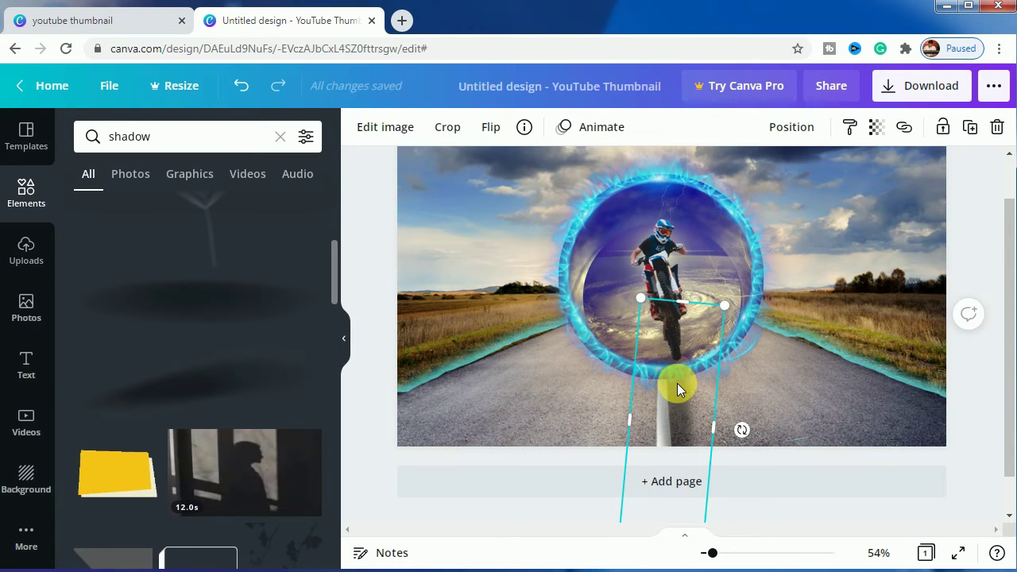
right_click(680, 346)
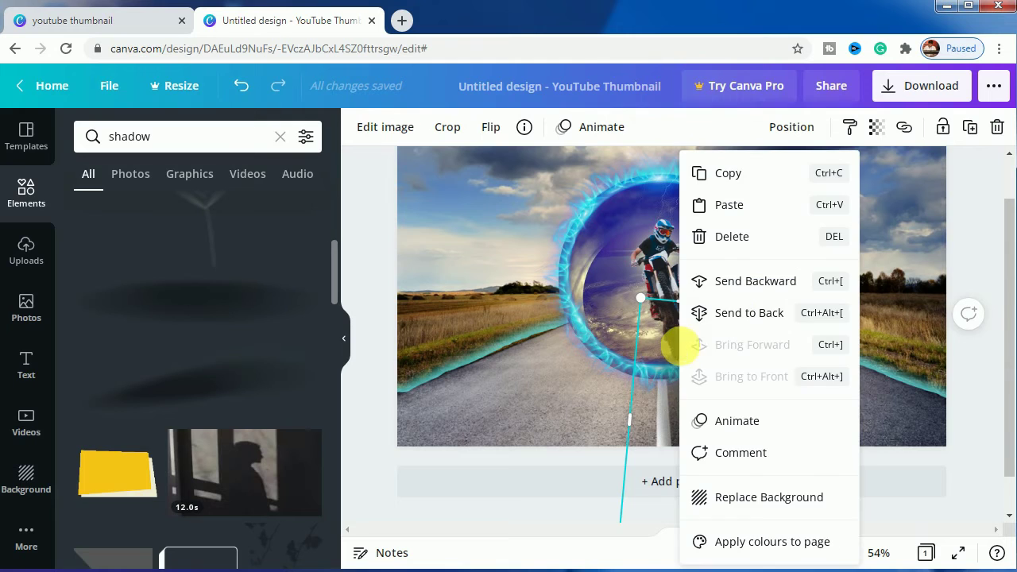
click(748, 292)
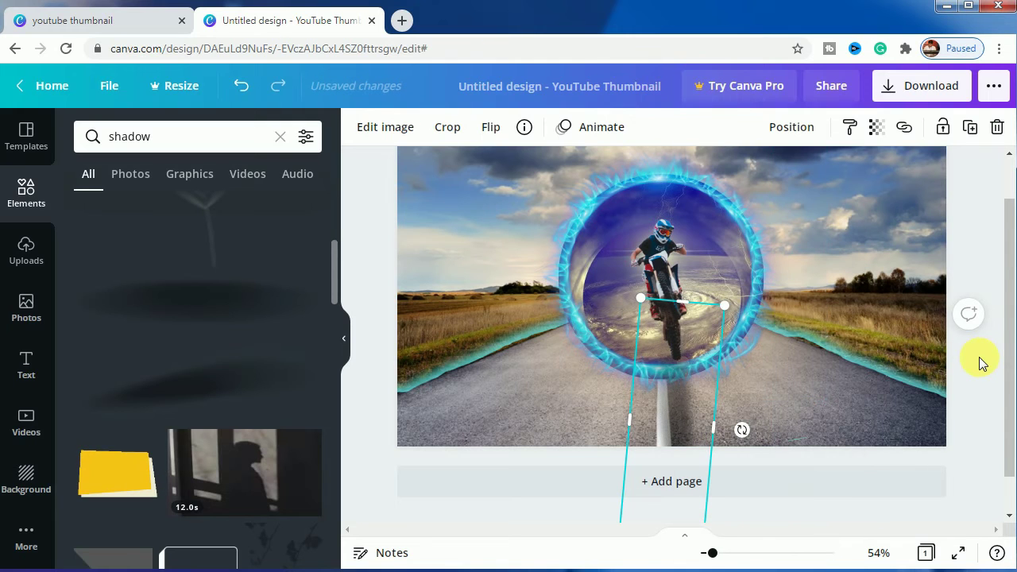
Step: Select the leaping biker cutout and apply the Glow shadow preset around it
click(976, 250)
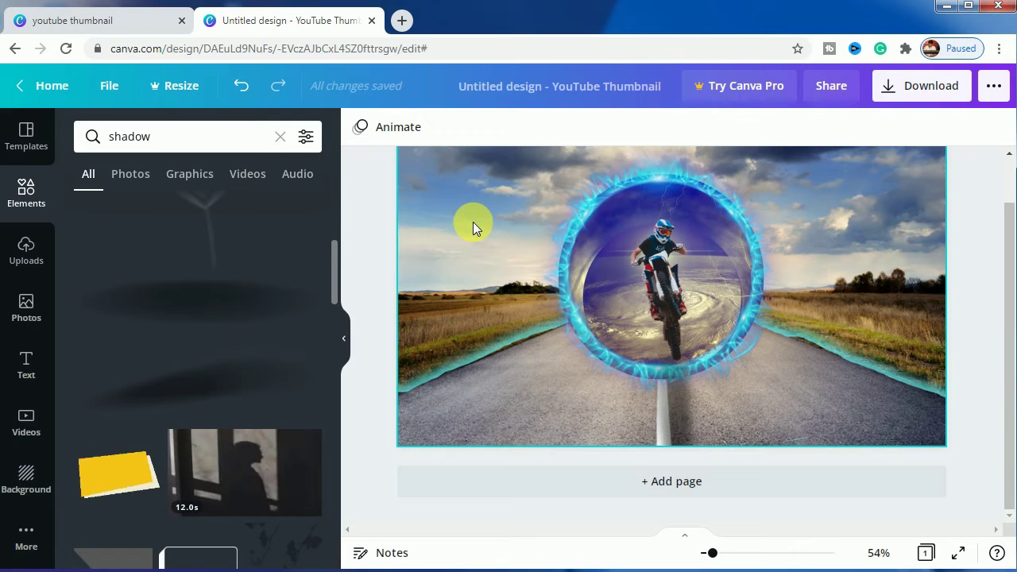
click(664, 263)
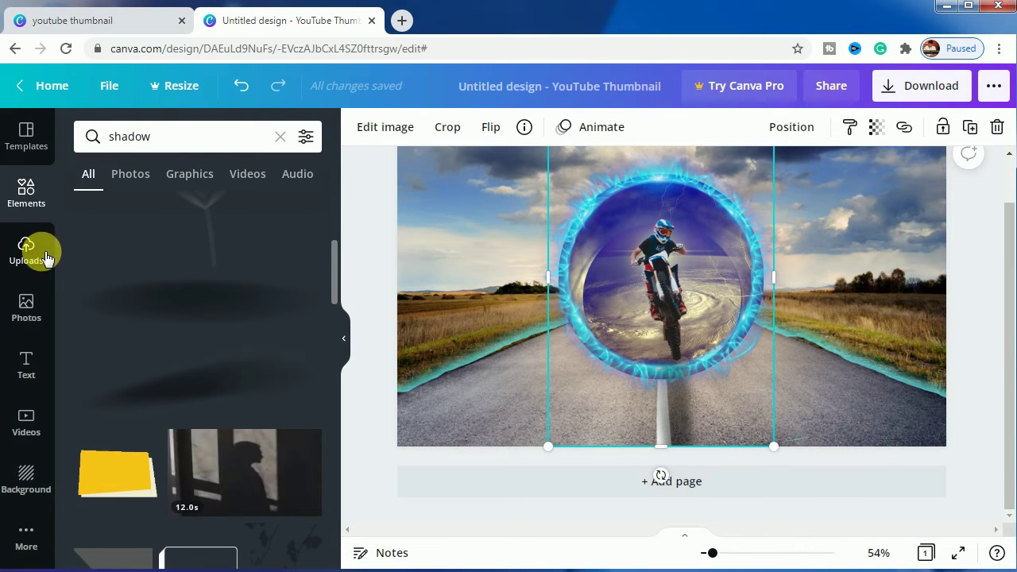
click(377, 129)
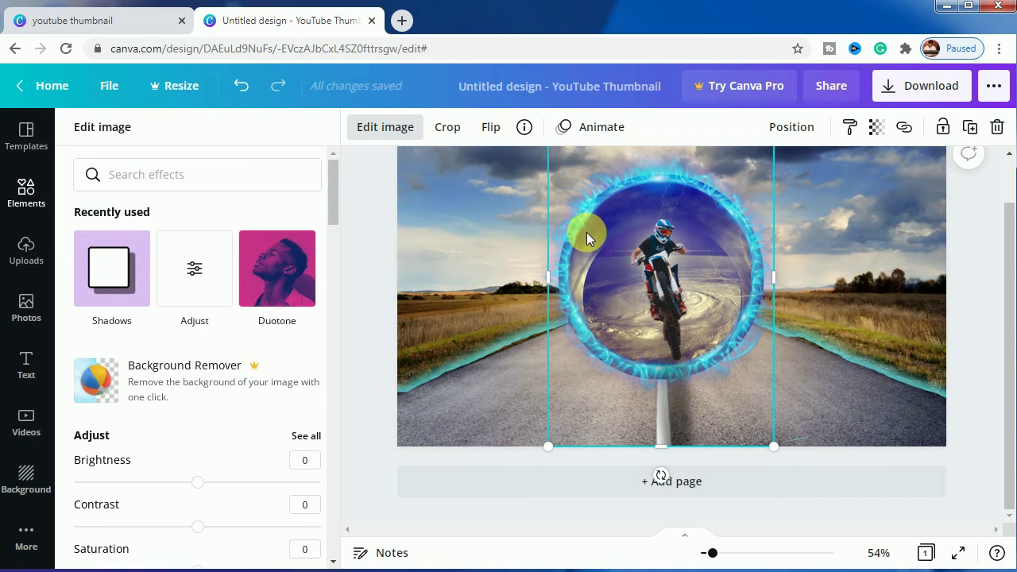
click(107, 270)
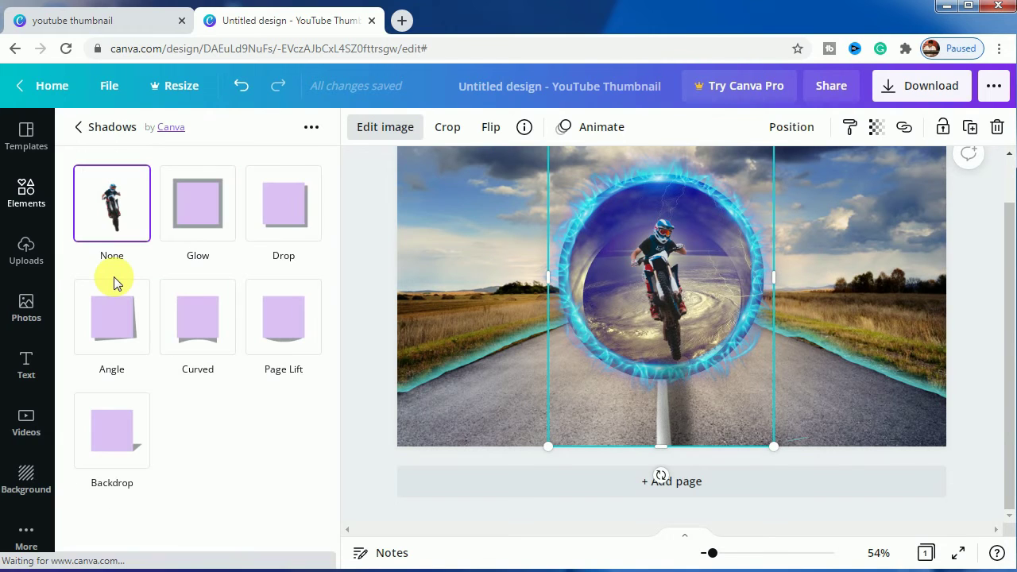
click(209, 221)
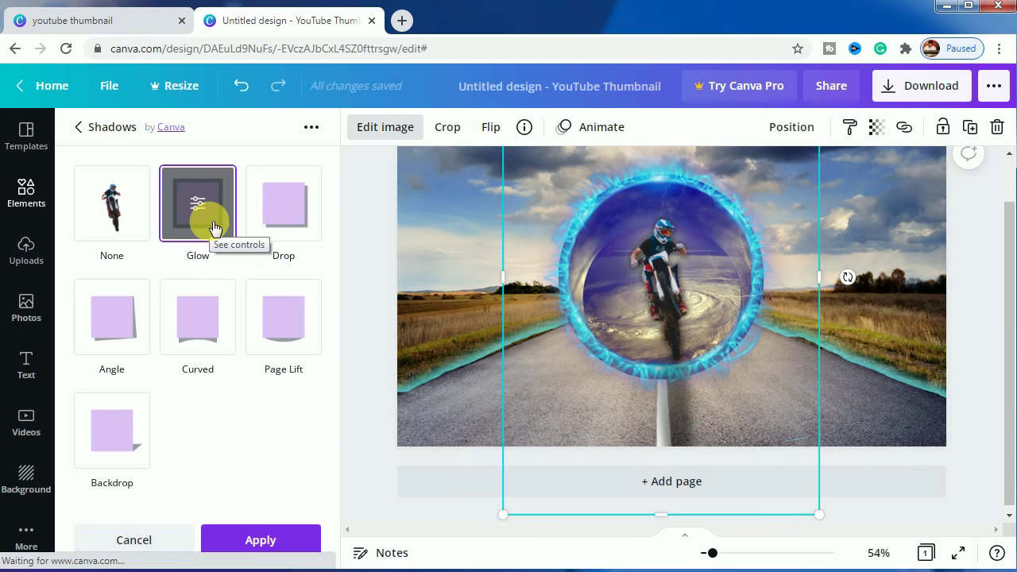
Step: Colour the biker's glow light blue #4FD4E7, sampled from the portal ring with the eyedropper
click(211, 225)
click(310, 336)
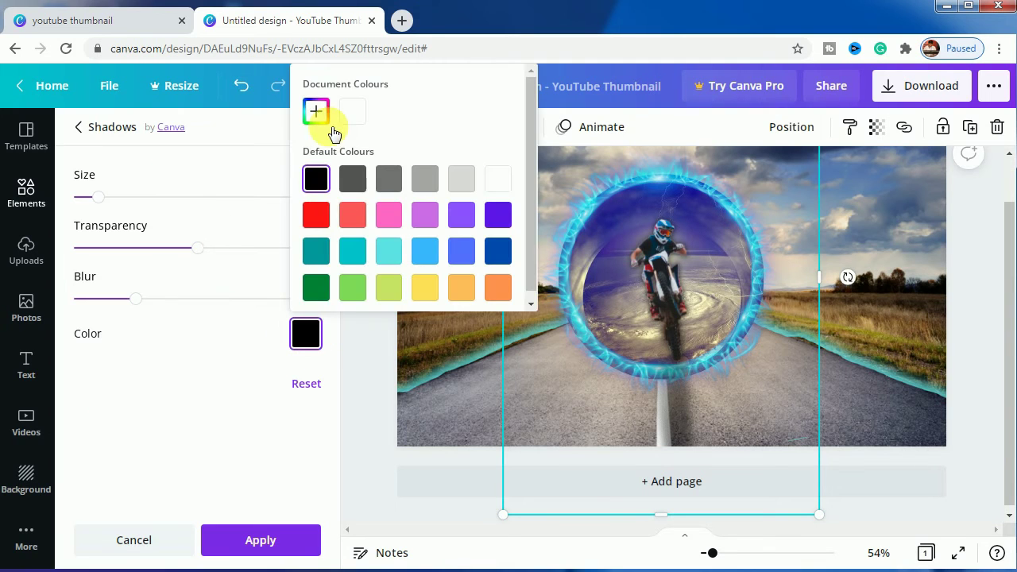
click(315, 111)
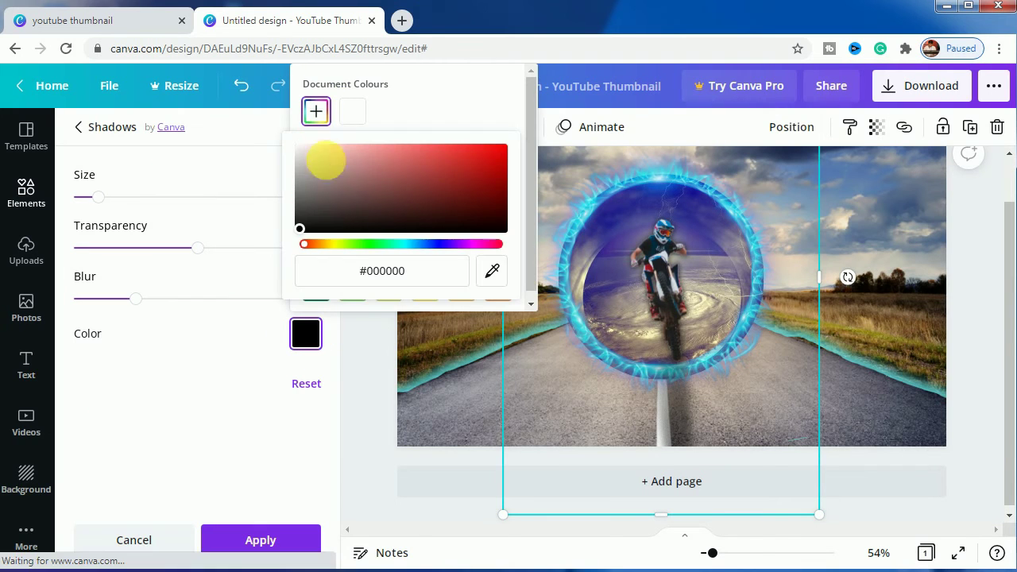
click(492, 271)
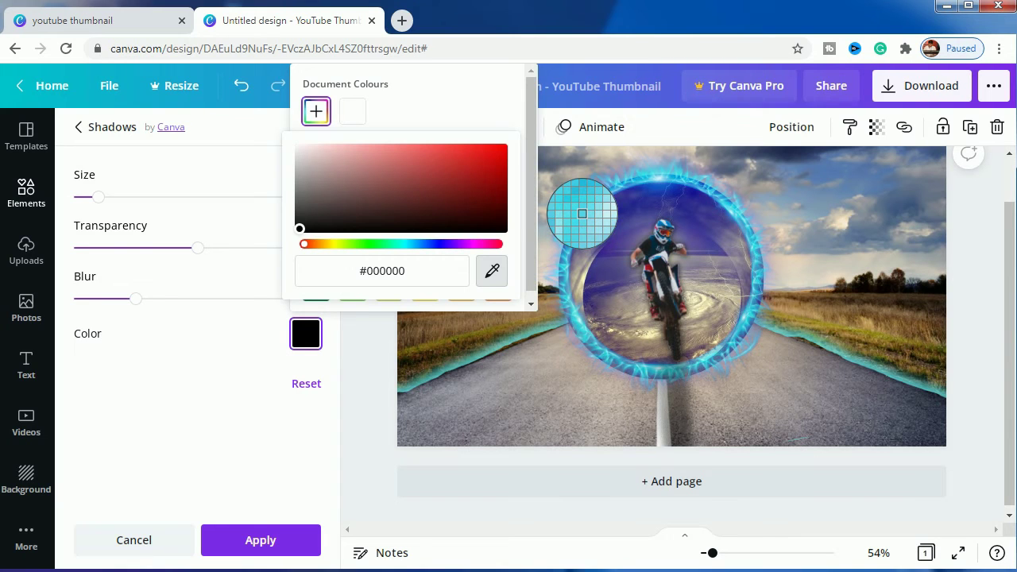
click(582, 213)
click(255, 364)
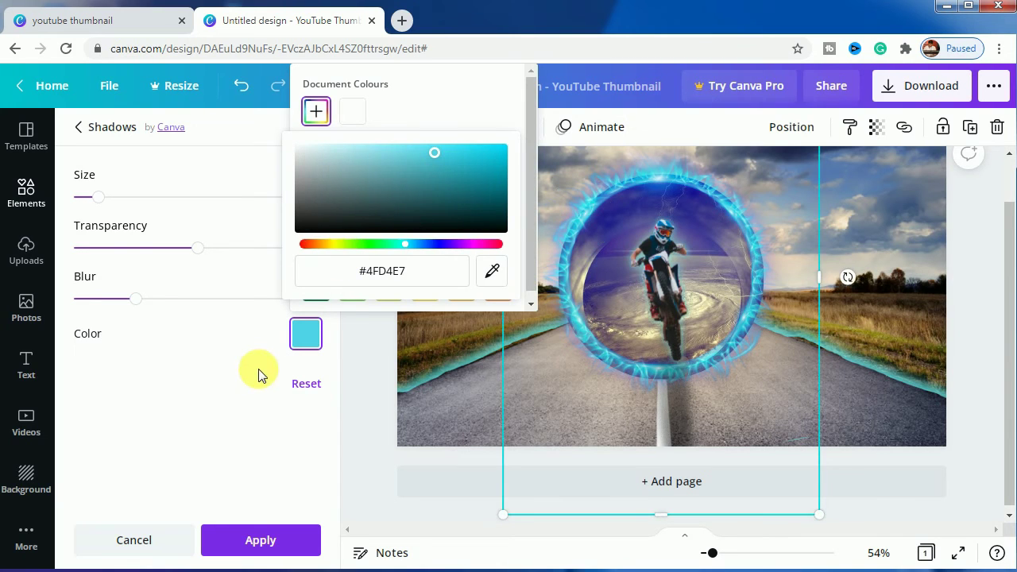
Step: Set the glow to size 6, transparency 70 and blur 10, then apply it
drag(107, 199, 148, 198)
drag(202, 250, 249, 251)
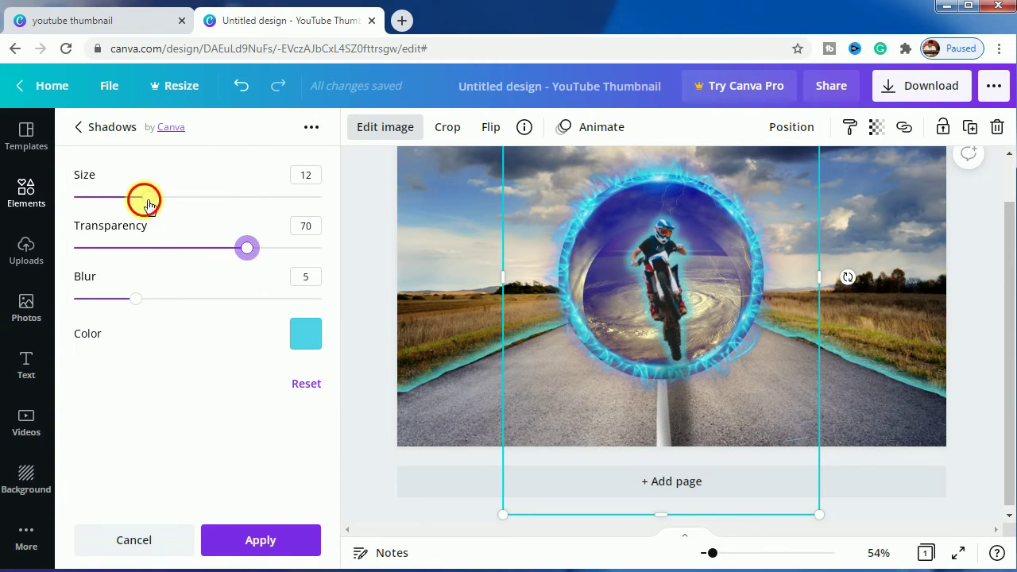
drag(149, 201, 118, 206)
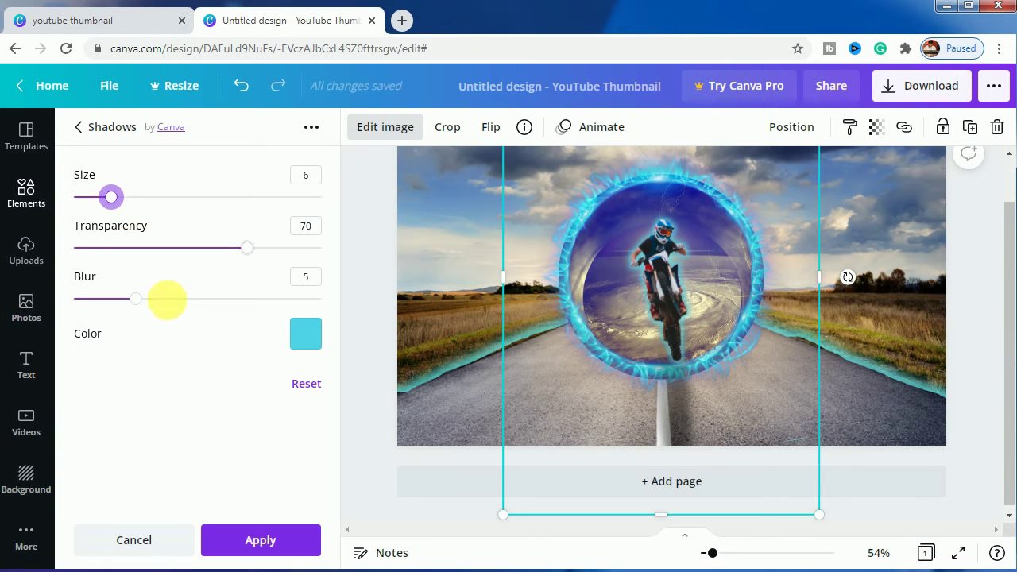
drag(139, 299, 198, 302)
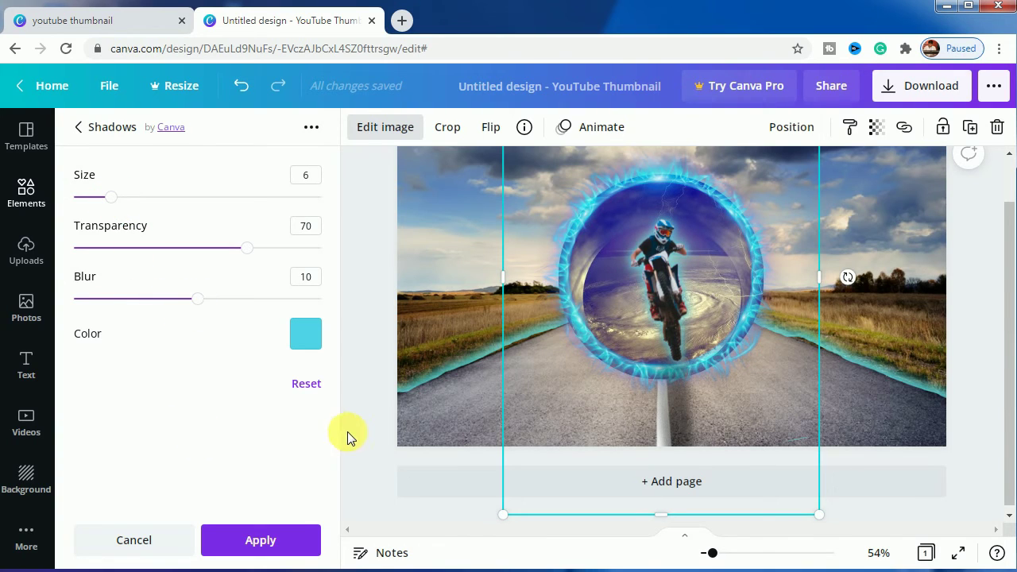
click(290, 540)
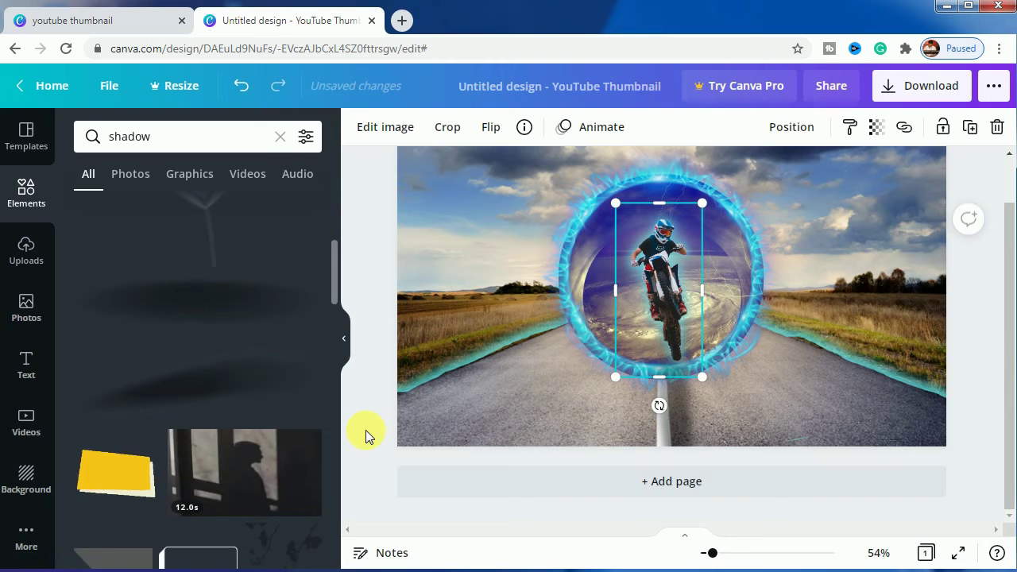
Step: Deselect the biker and scroll the canvas to bring the road background into reach
click(365, 430)
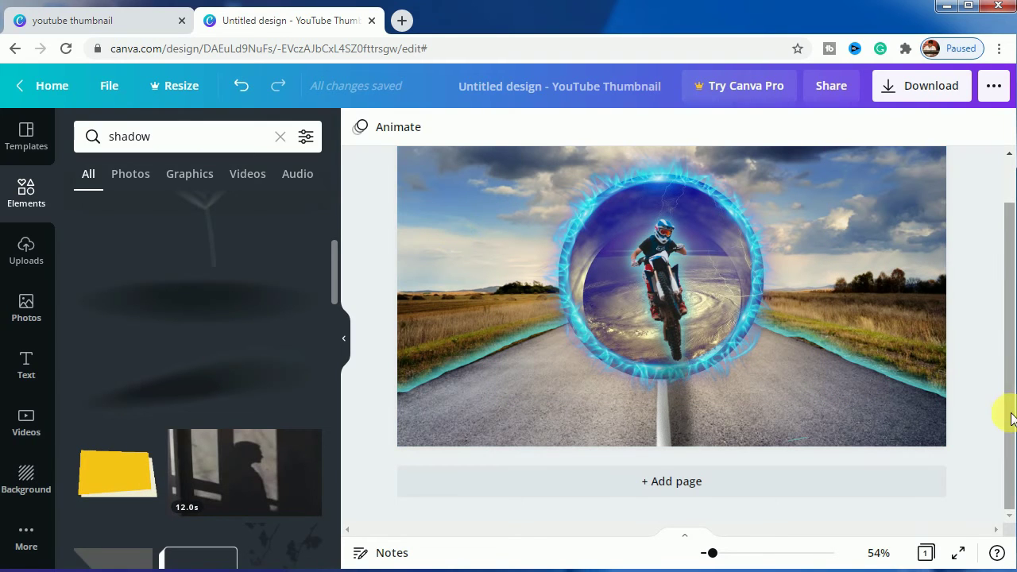
drag(1010, 415, 1011, 381)
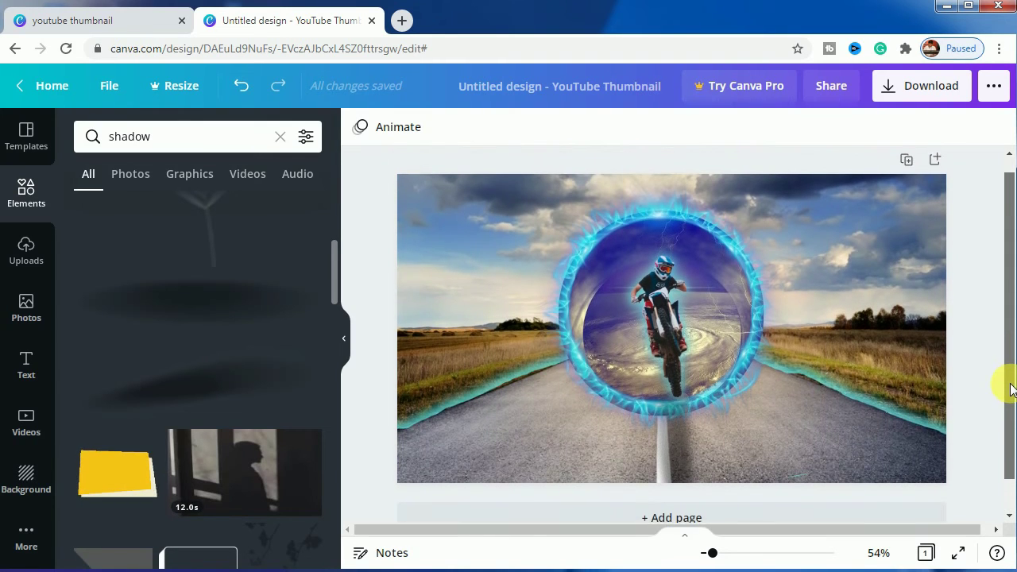
Step: Adjust the road photo to brightness -29, contrast 32 and saturation 29
click(454, 257)
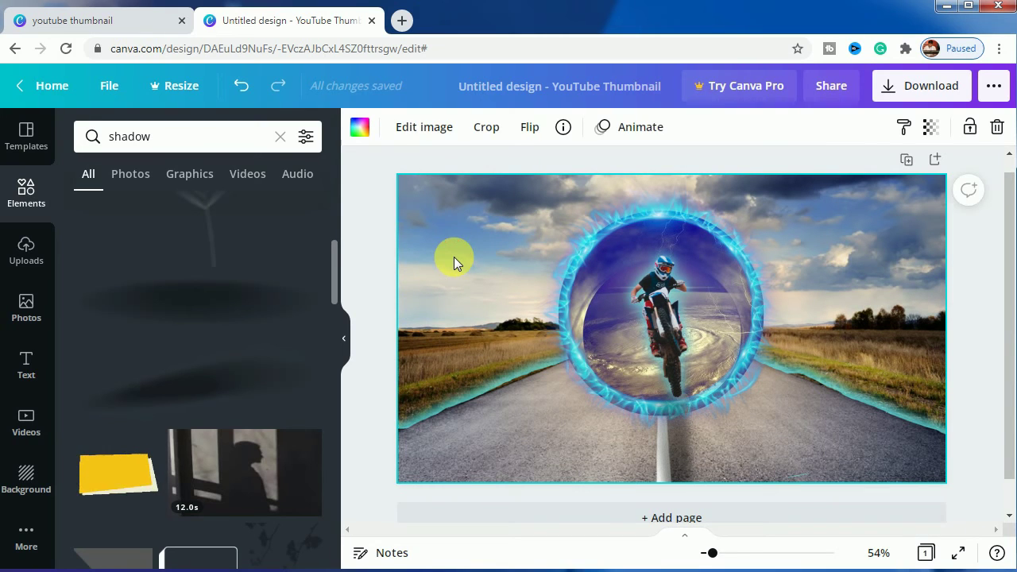
click(427, 128)
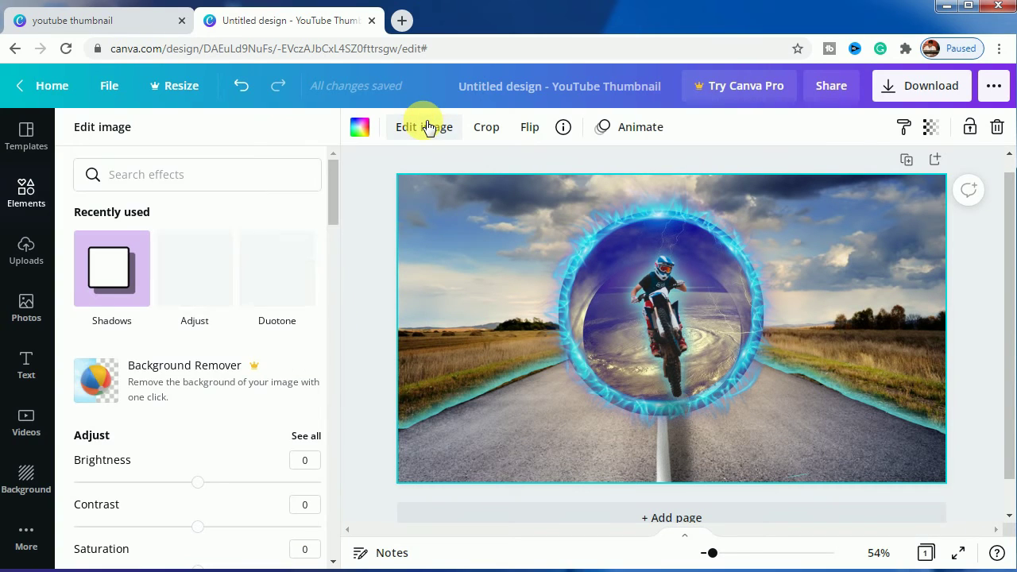
click(213, 296)
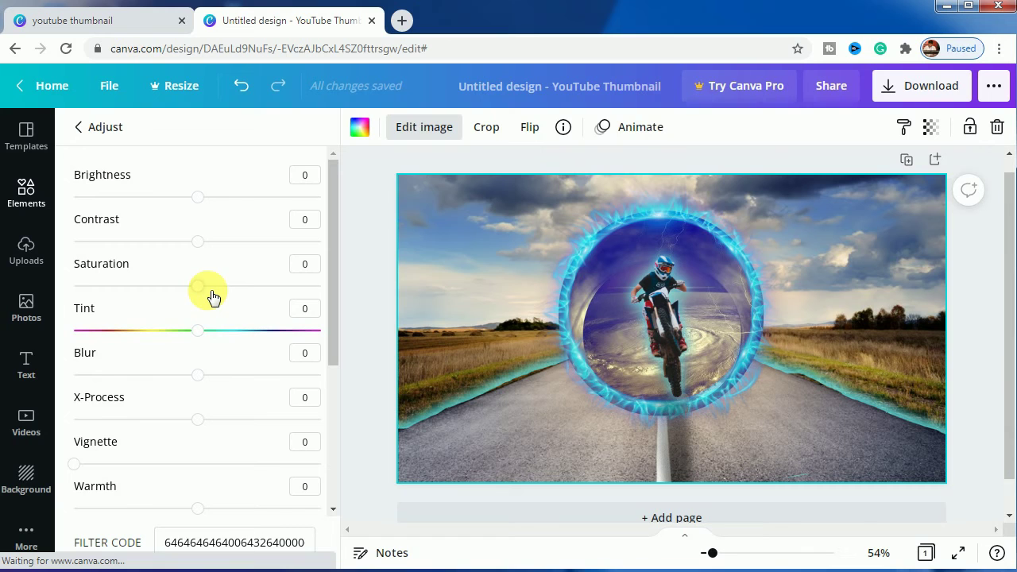
mouse_move(198, 198)
mouse_down()
mouse_move(182, 206)
mouse_move(161, 198)
mouse_up()
click(172, 199)
drag(211, 242, 237, 241)
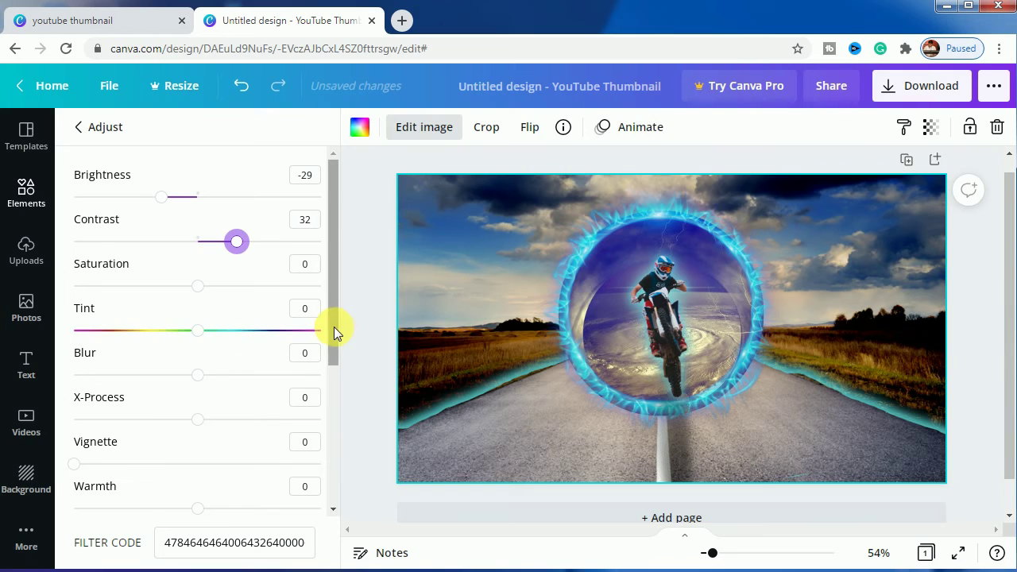
drag(335, 336, 335, 340)
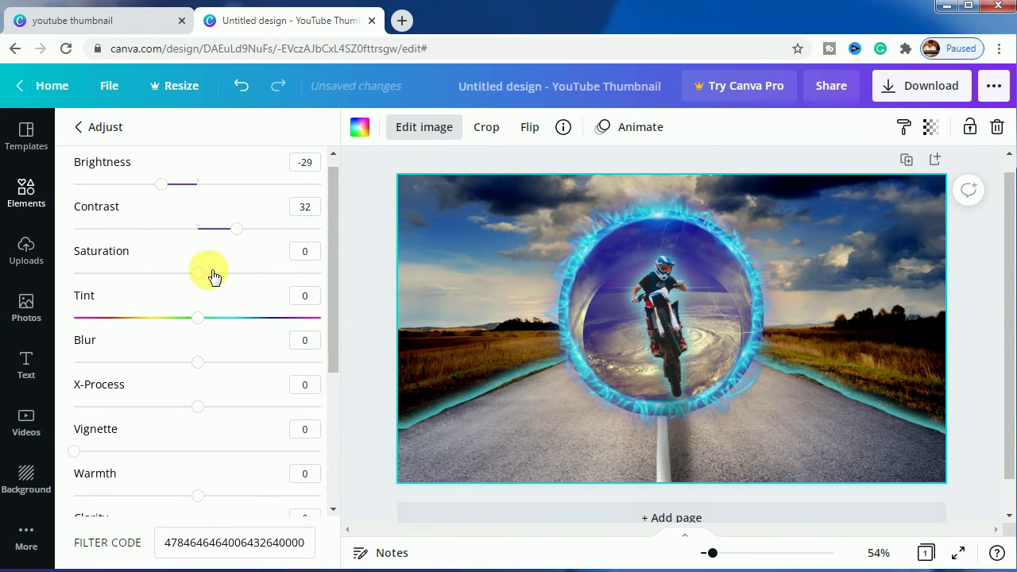
drag(198, 272, 237, 276)
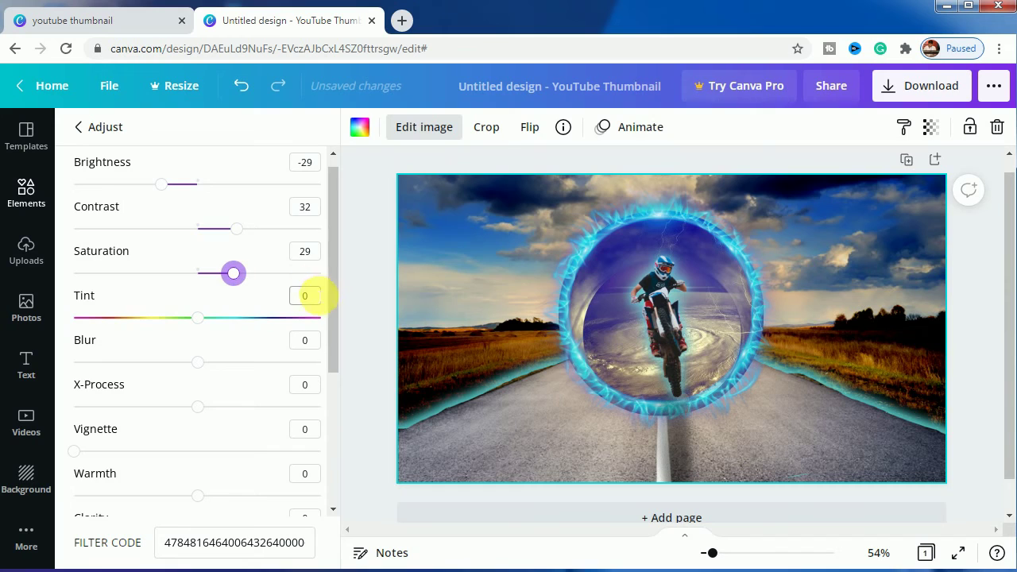
drag(334, 313, 325, 429)
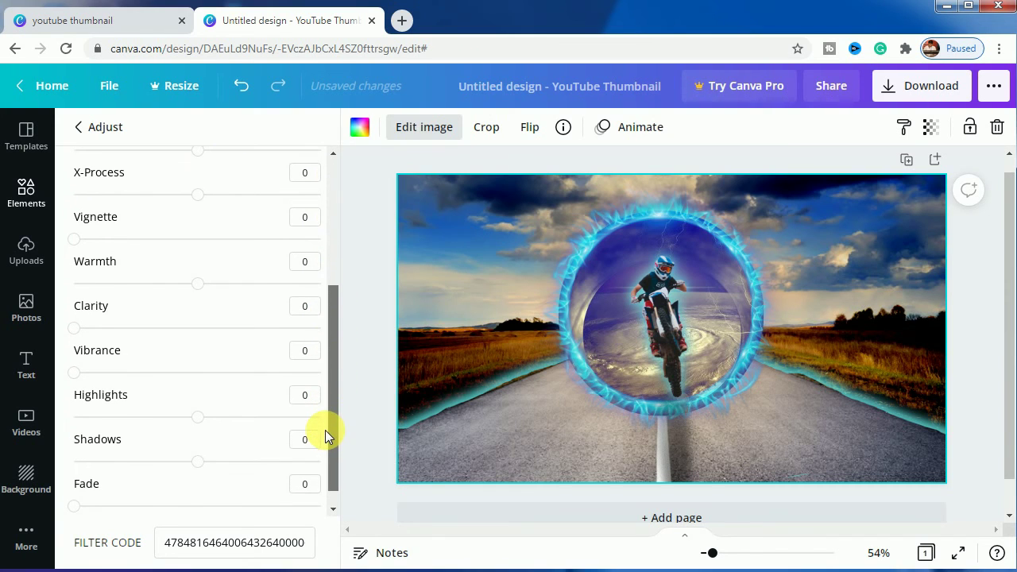
Step: Take the road photo's shadows to -45, highlights to 59 and contrast to 45, then deselect it
click(203, 461)
mouse_move(221, 467)
mouse_down()
mouse_move(248, 469)
mouse_move(144, 466)
mouse_up()
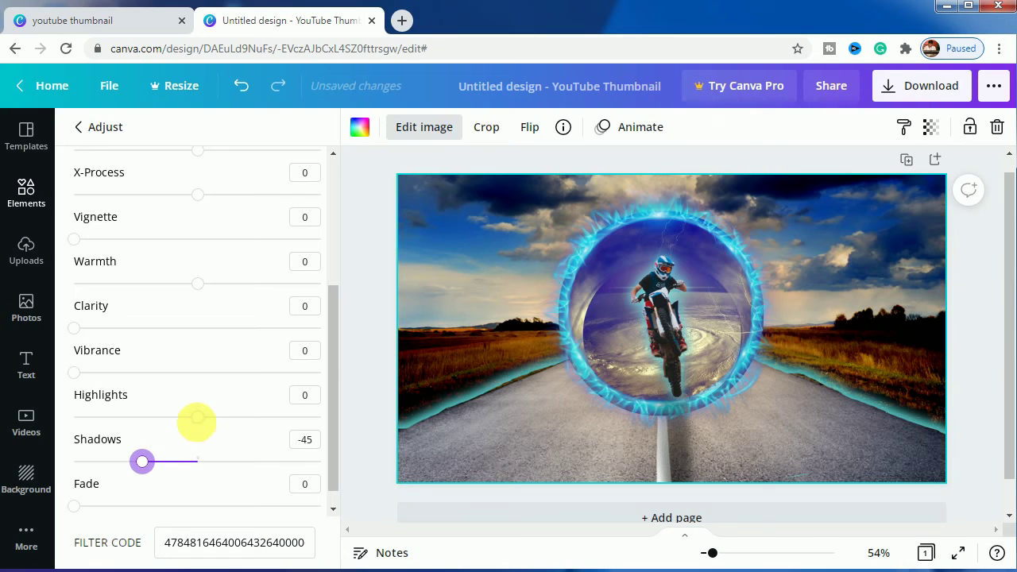
mouse_move(201, 427)
mouse_down()
mouse_move(236, 421)
mouse_move(275, 432)
mouse_up()
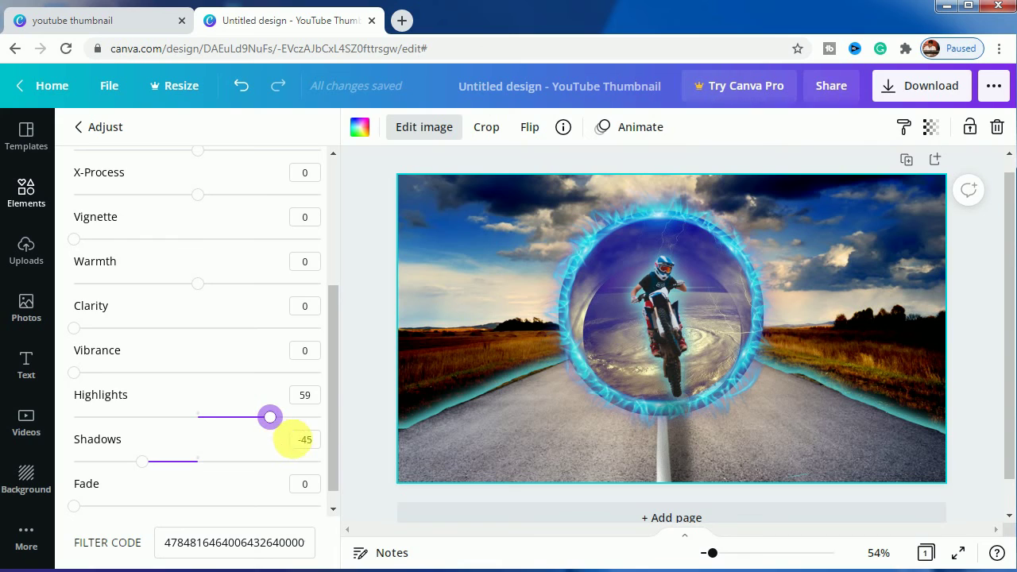
drag(329, 408, 325, 285)
drag(236, 233, 258, 236)
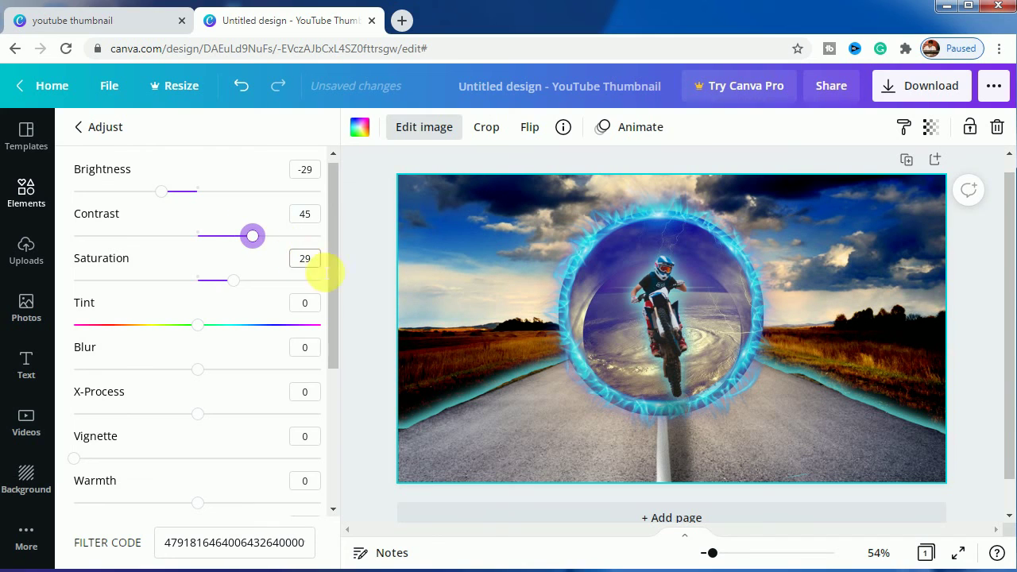
click(371, 297)
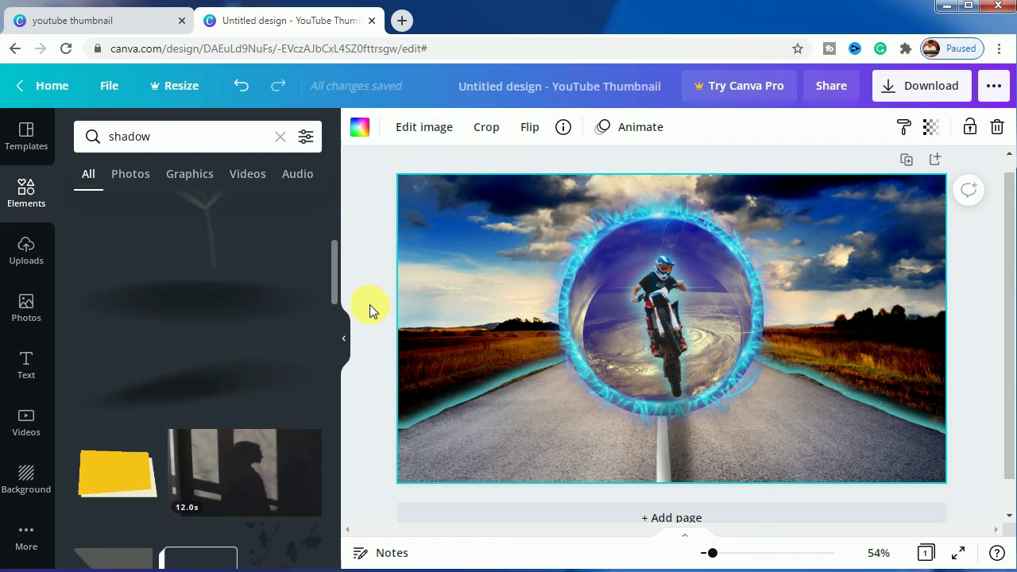